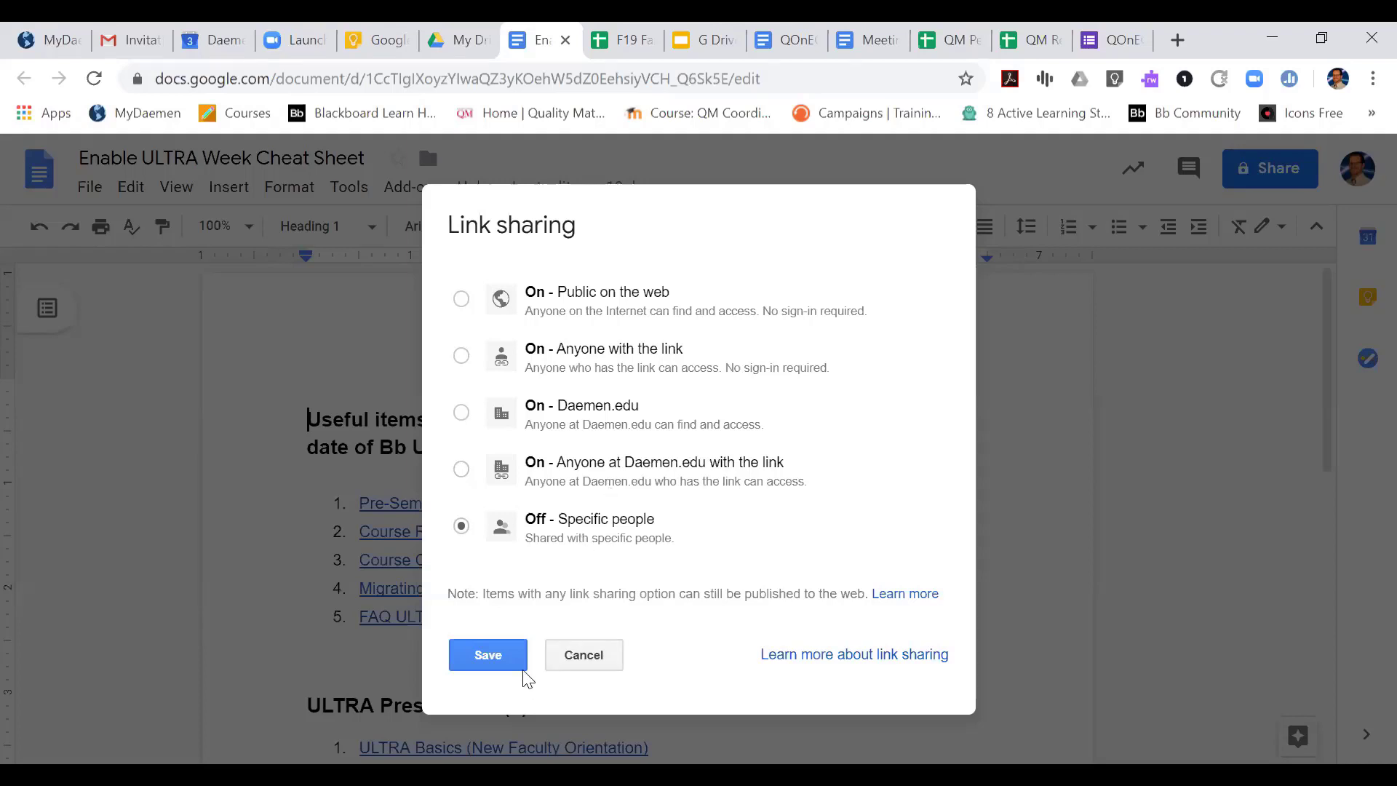
# Save link sharing as Off - Specific people, and add the chosen collaborator as an invitee with Can edit rights
pyautogui.click(481, 655)
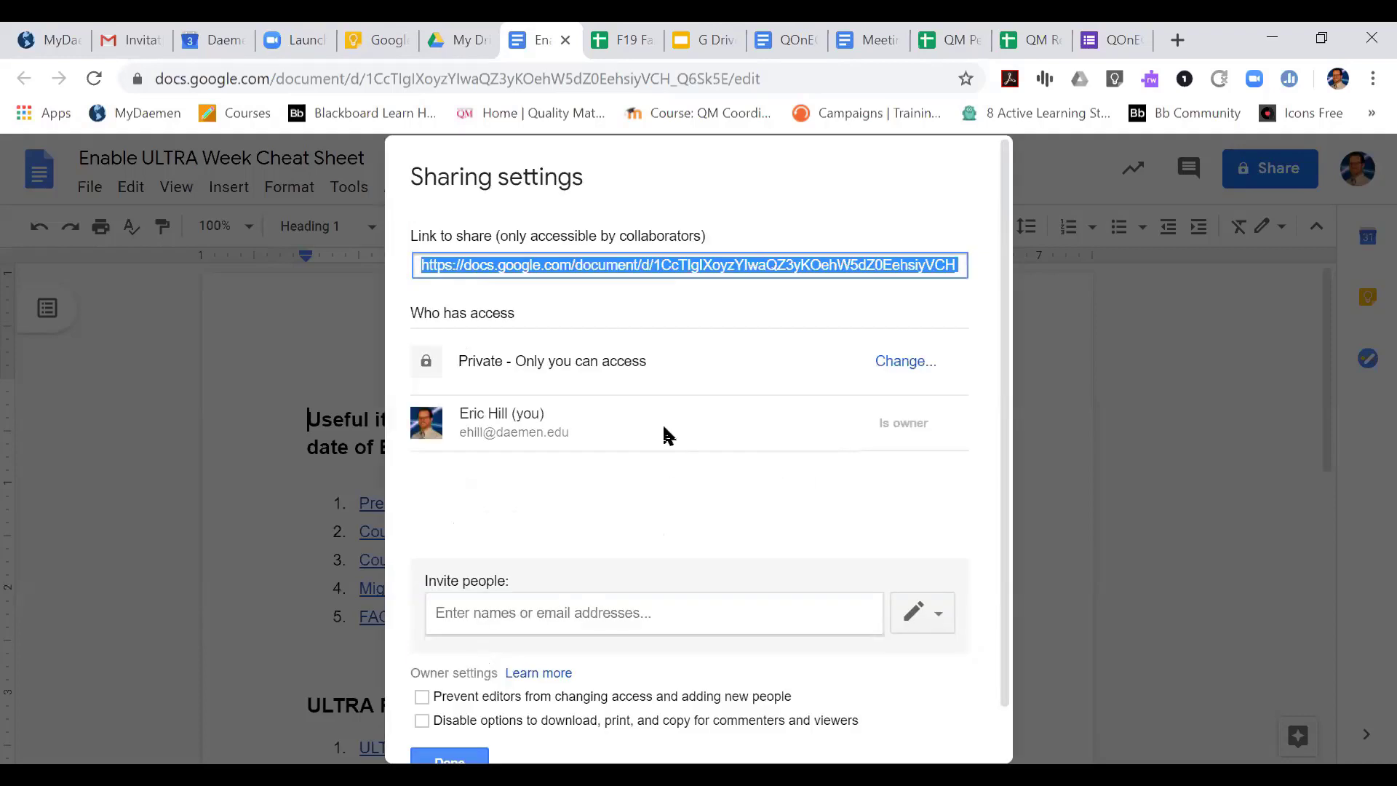
pyautogui.click(514, 613)
pyautogui.write('pe')
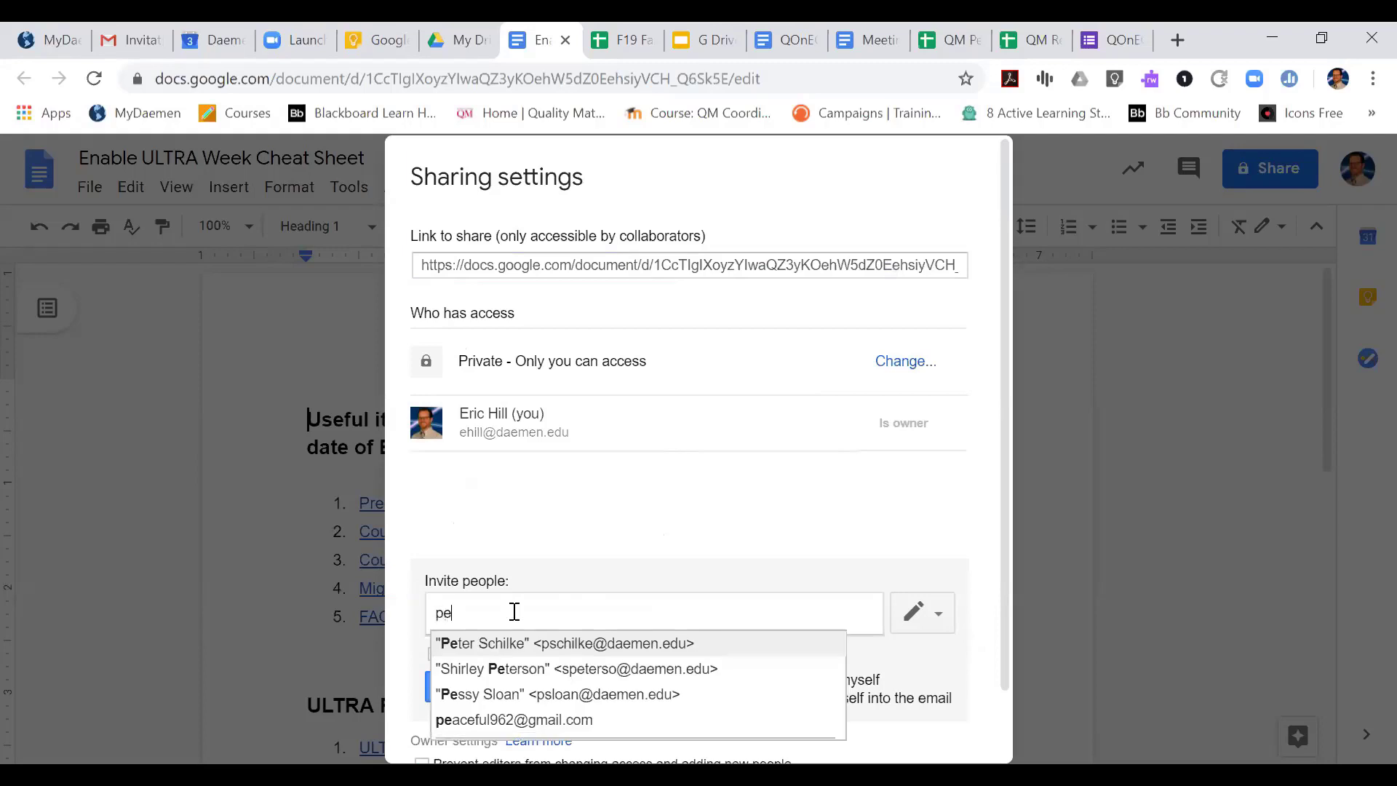
pyautogui.click(522, 644)
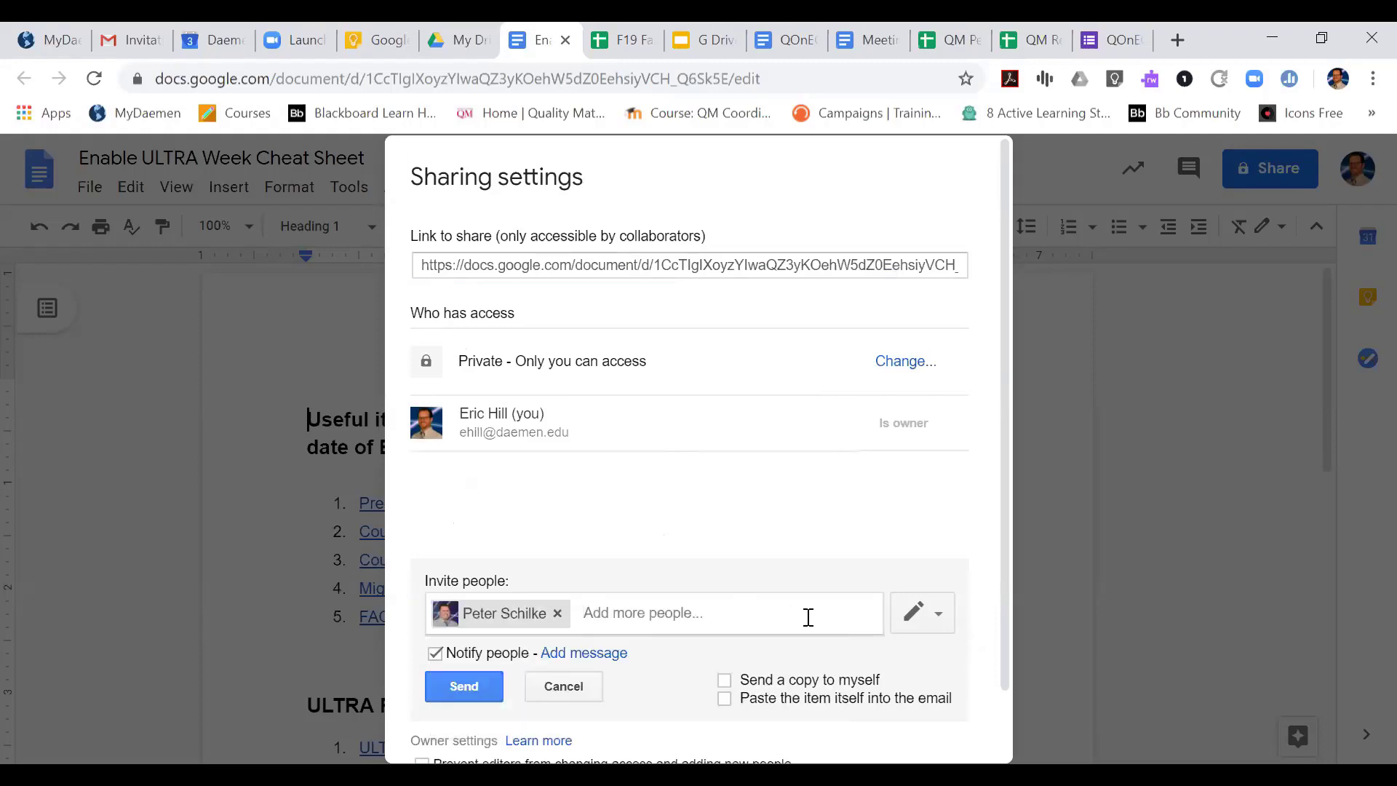
pyautogui.click(939, 618)
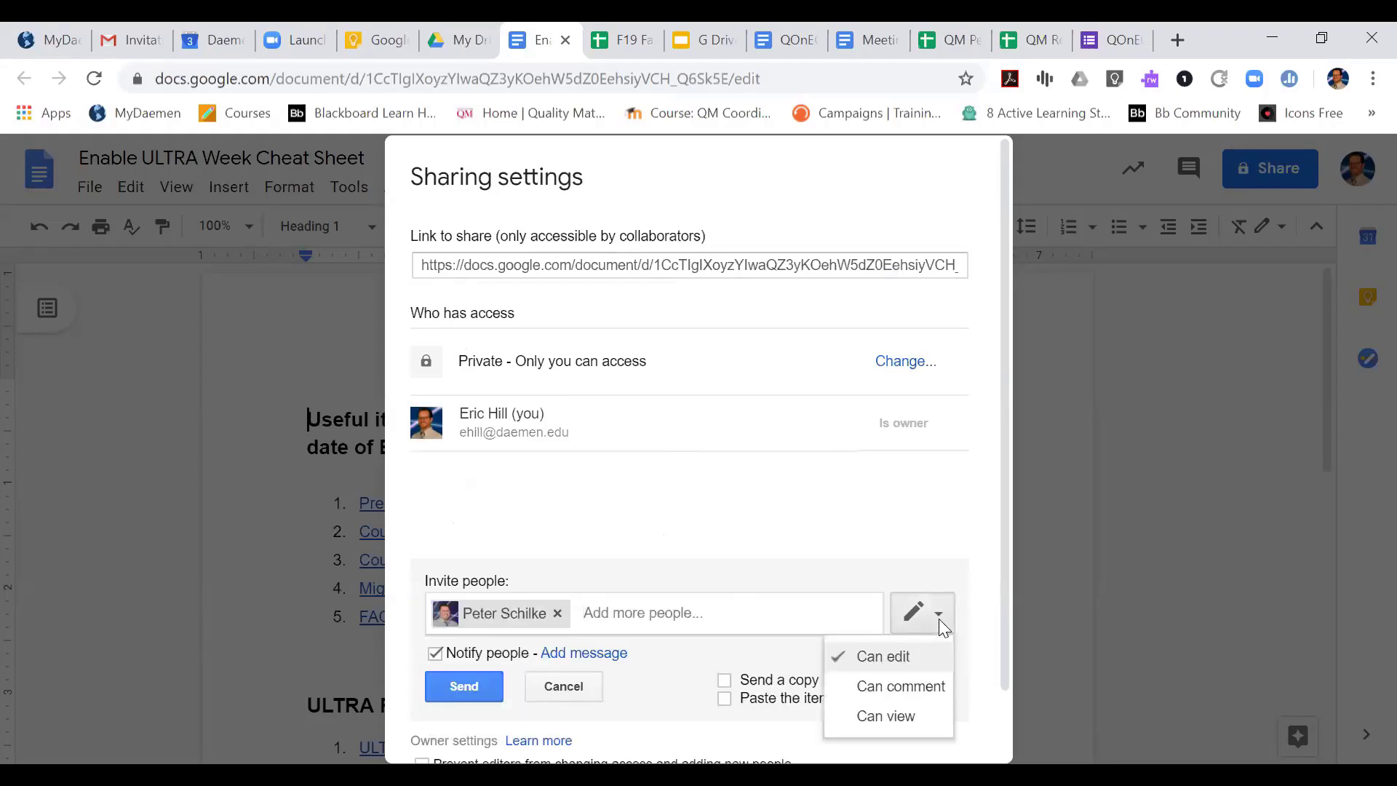
pyautogui.click(912, 658)
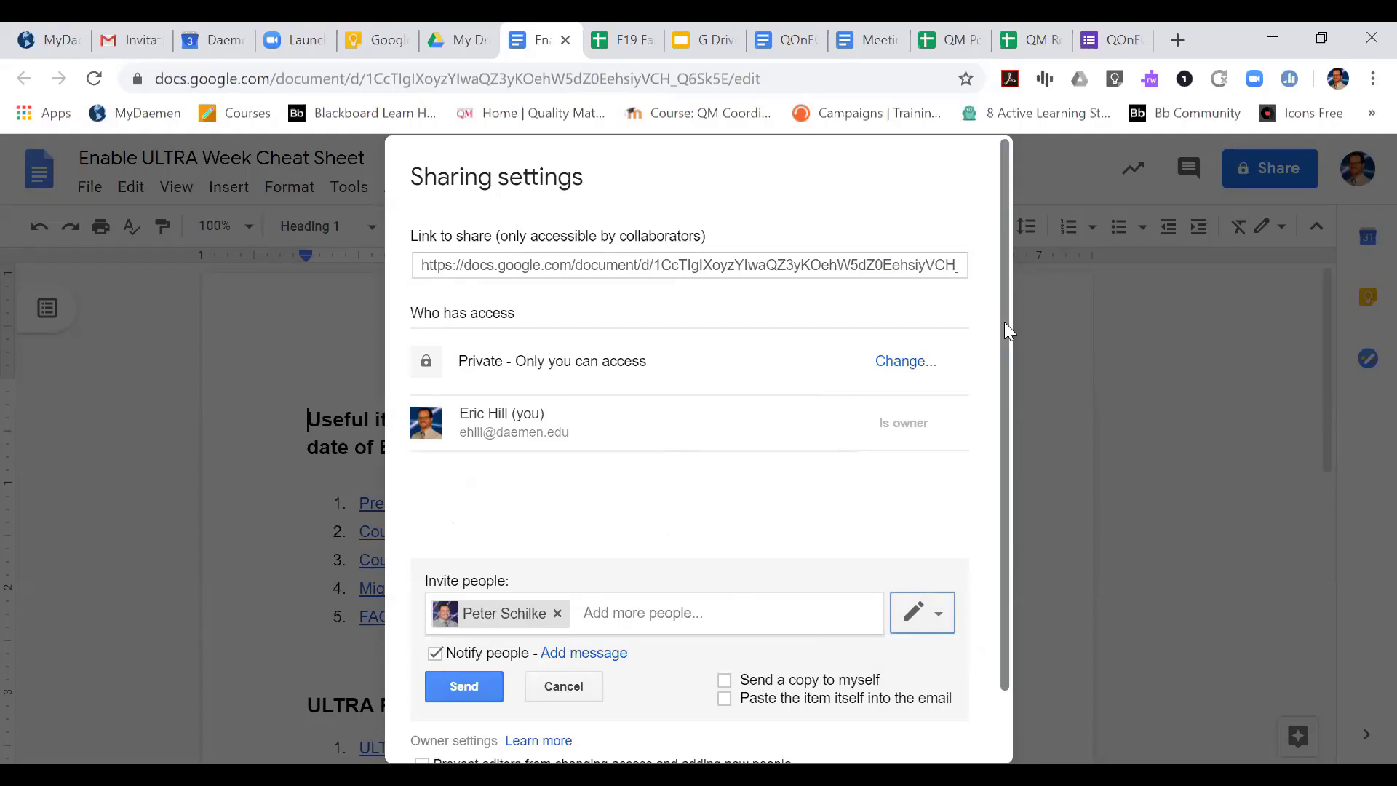
# Prevent editors from changing access, disable download, print and copy for commenters and viewers, save these owner settings, and send the invitation
pyautogui.scroll(-1, 1005, 331)
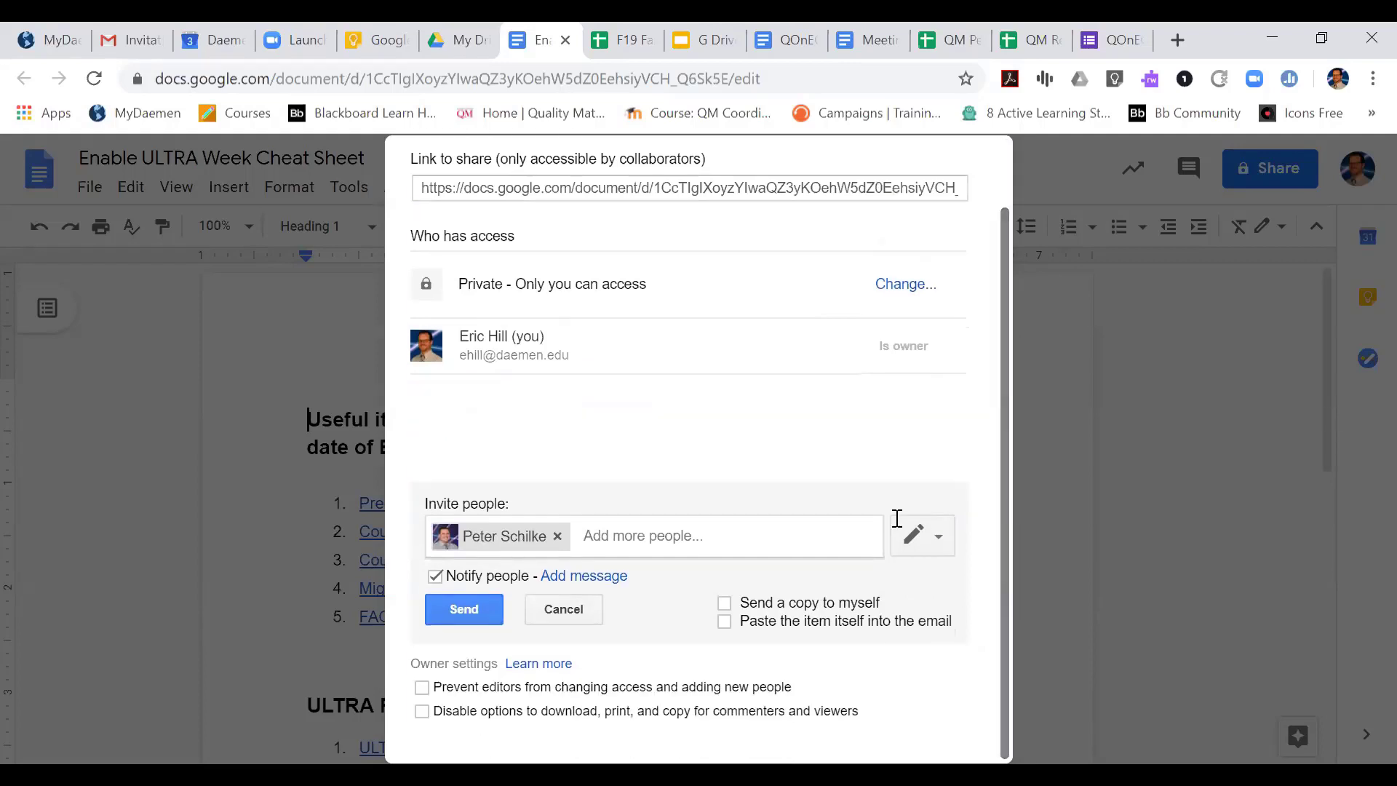
pyautogui.click(423, 687)
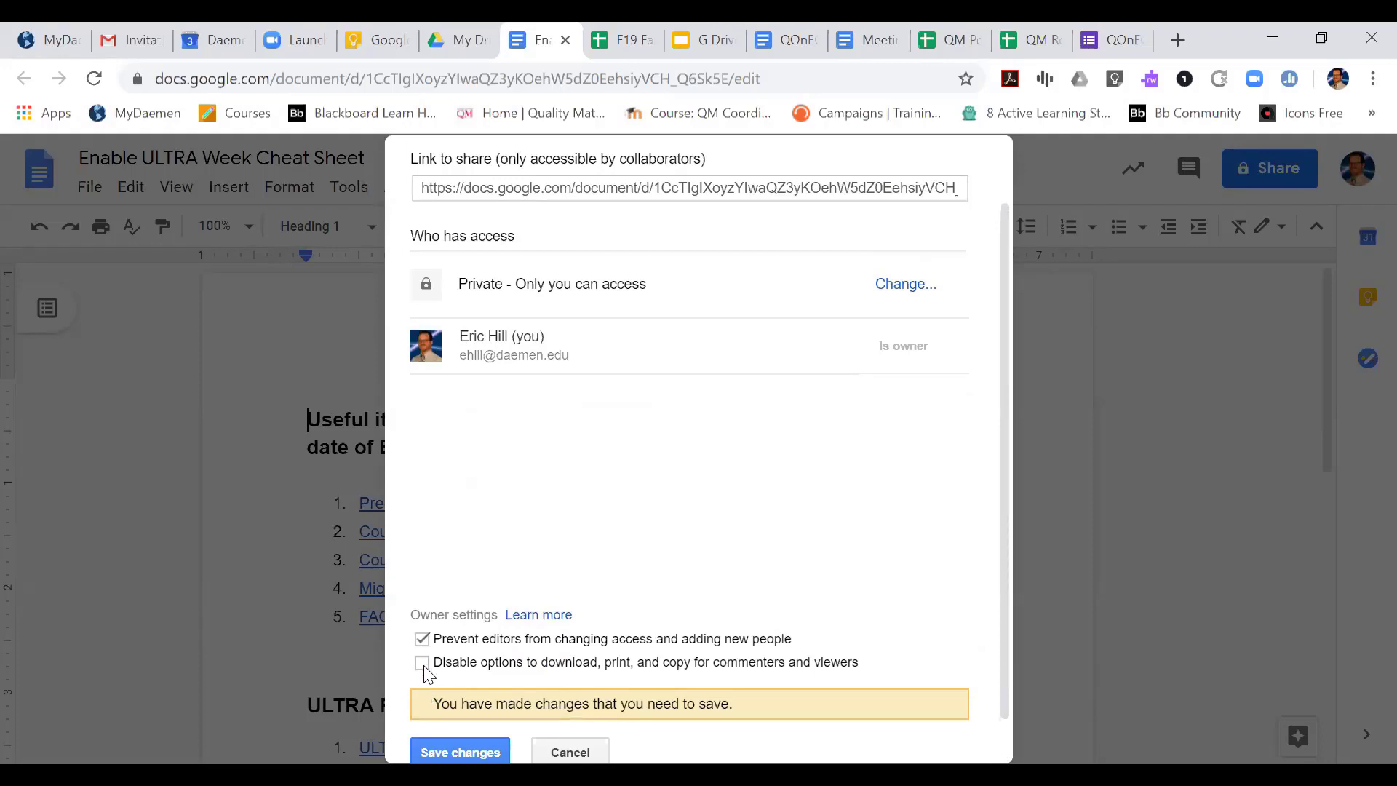
pyautogui.click(425, 666)
pyautogui.click(466, 753)
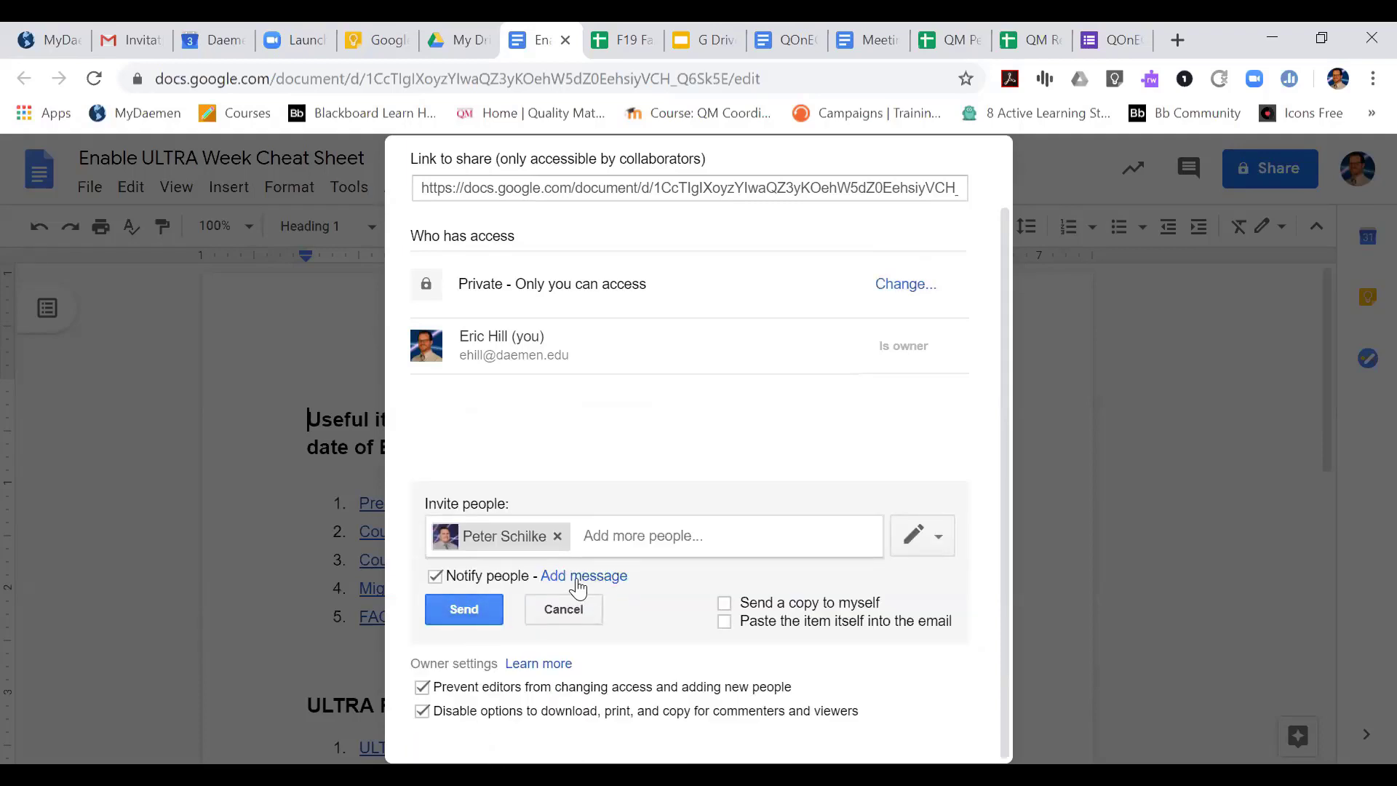
pyautogui.click(475, 610)
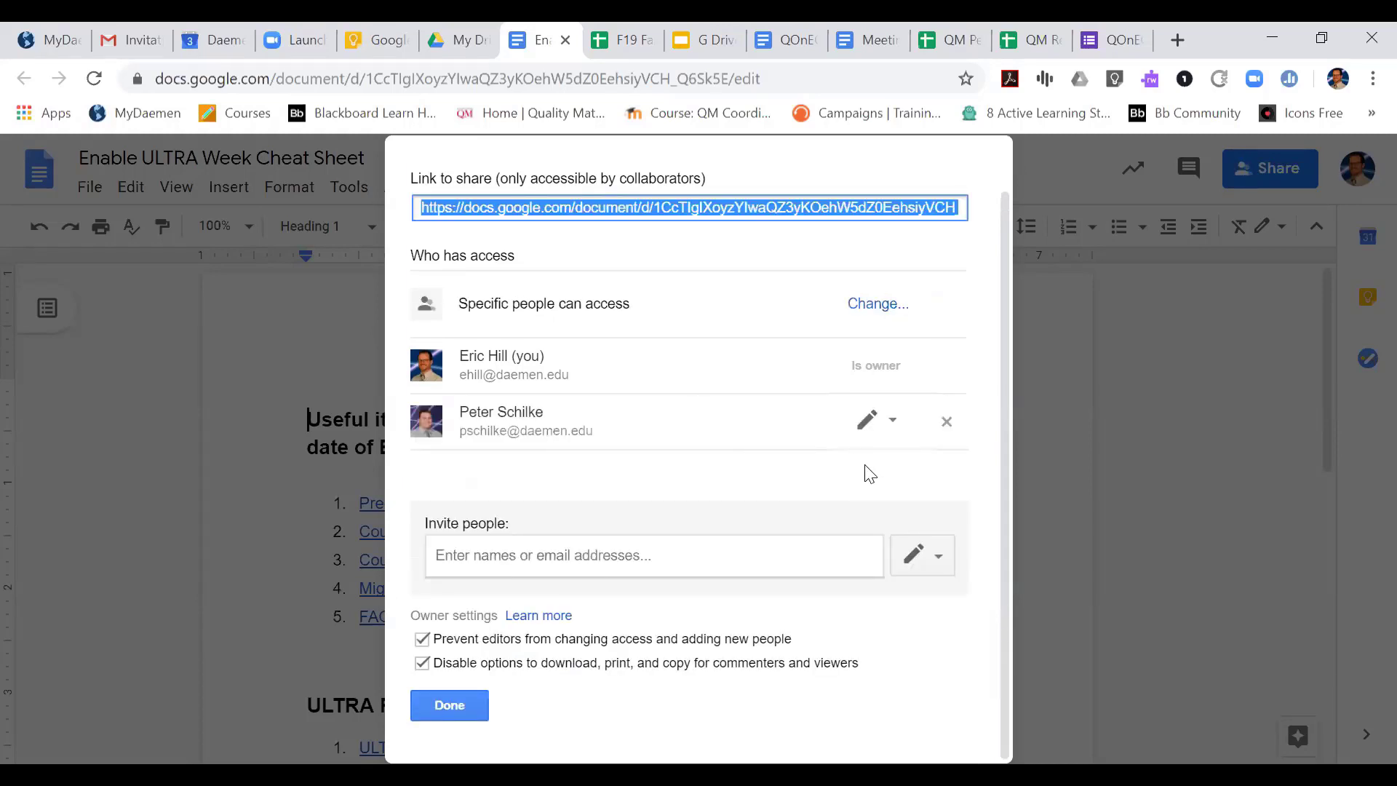
# Set the collaborator's access to expire on the custom date December 7, 2019, and save the changes
pyautogui.moveTo(798, 427)
pyautogui.click(889, 420)
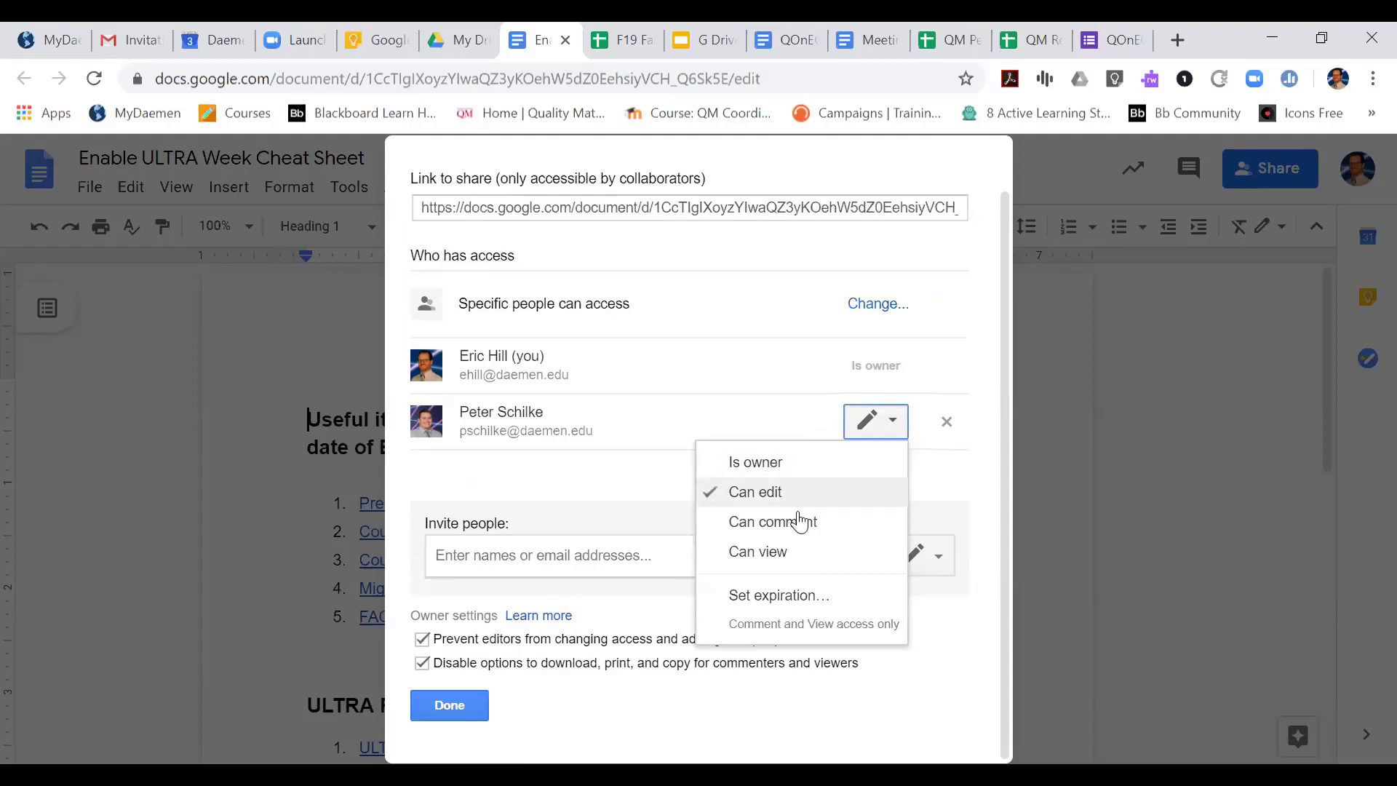
pyautogui.click(799, 602)
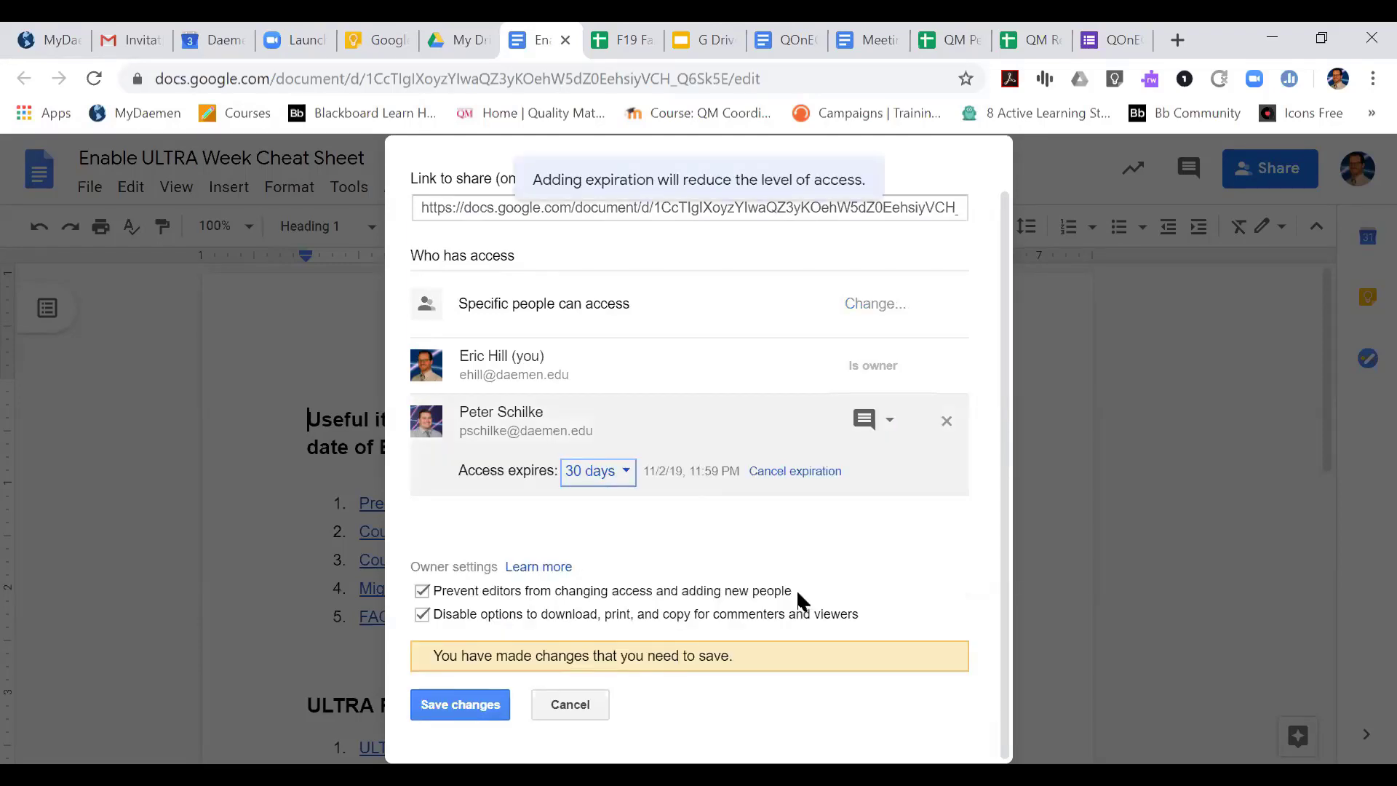
pyautogui.click(625, 473)
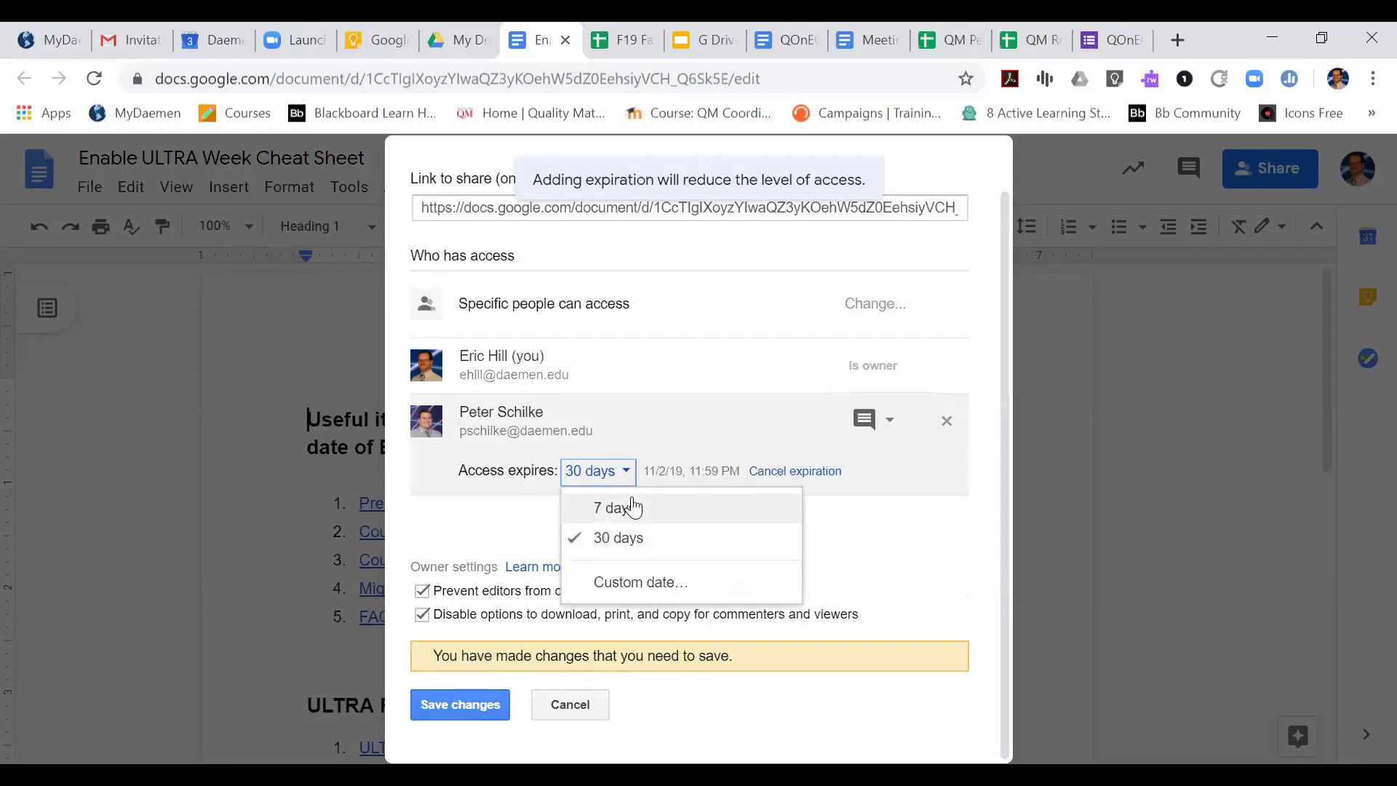
pyautogui.click(657, 583)
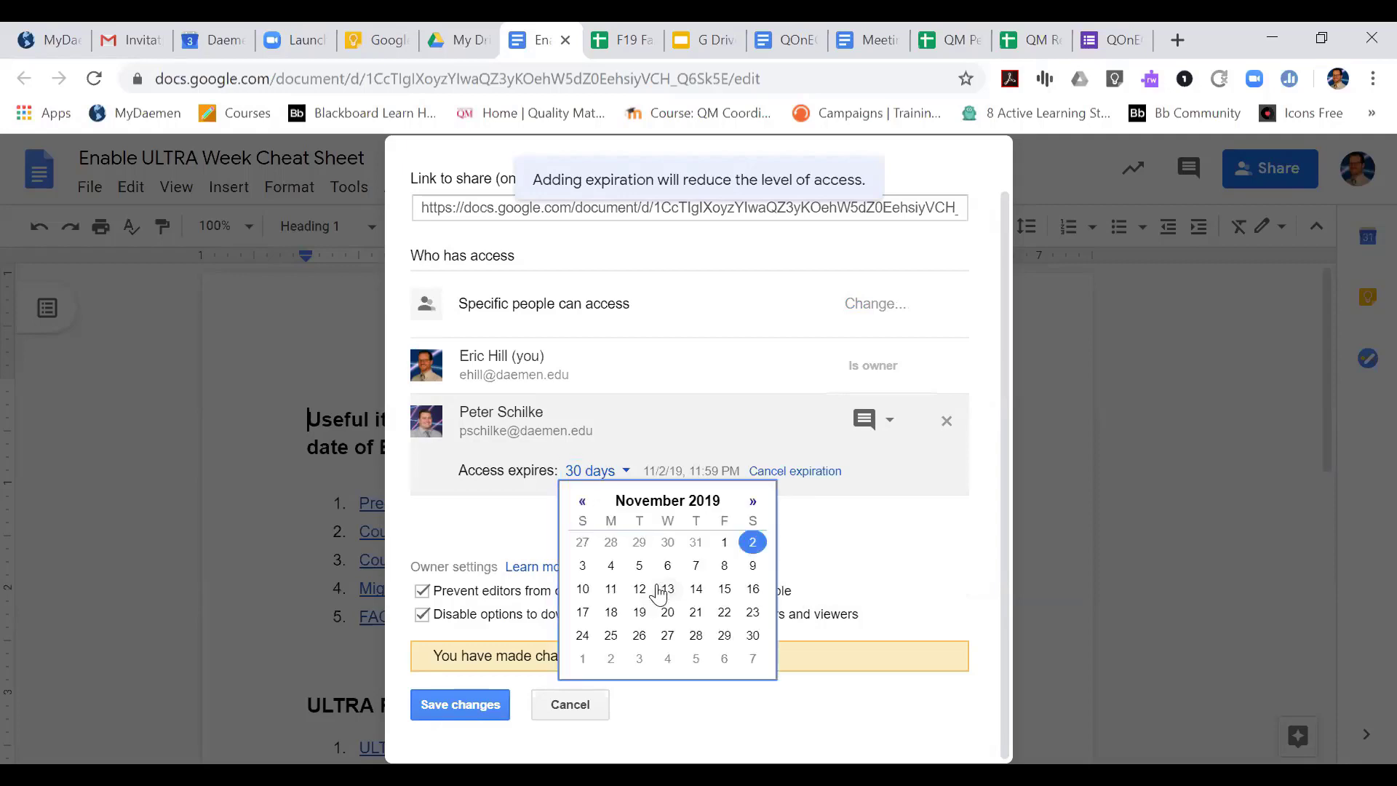
pyautogui.click(753, 500)
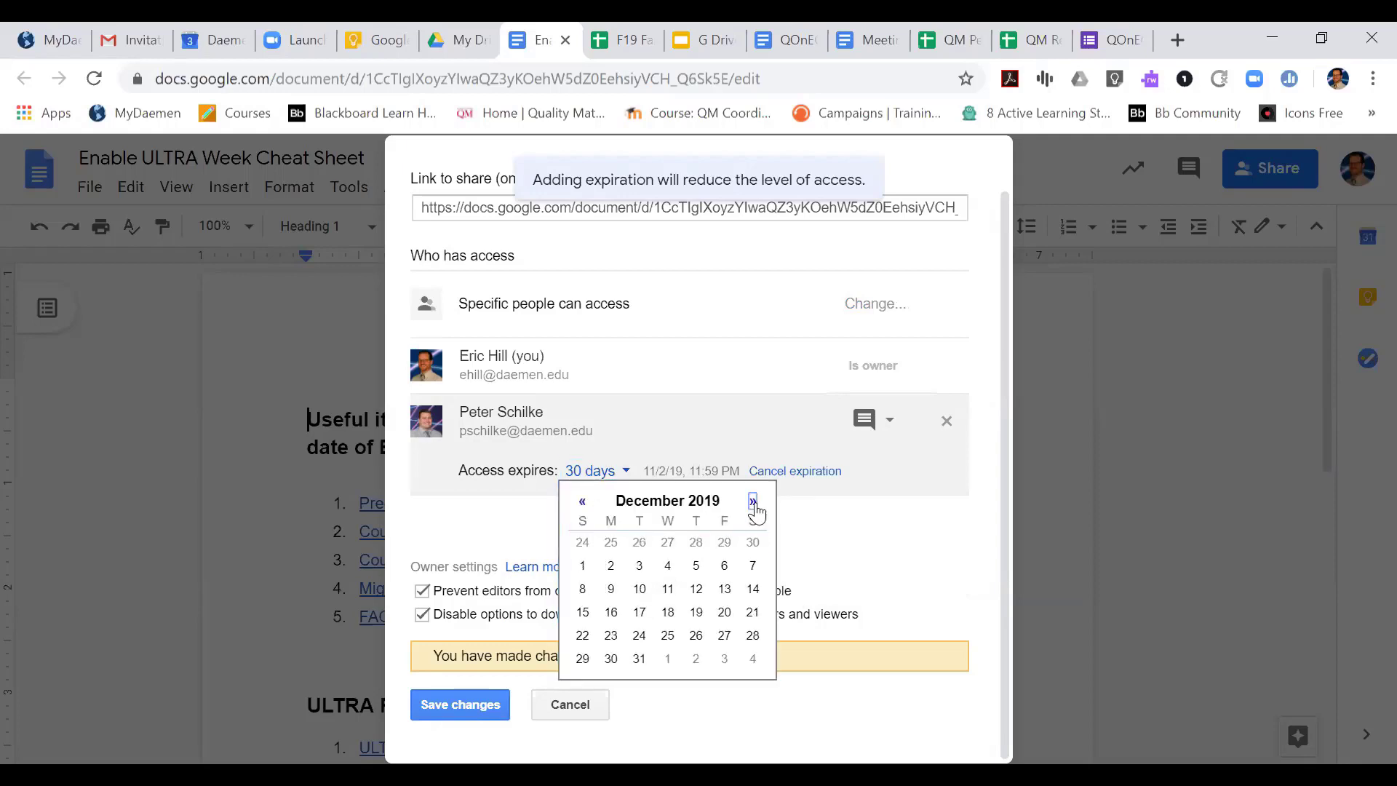
pyautogui.click(753, 566)
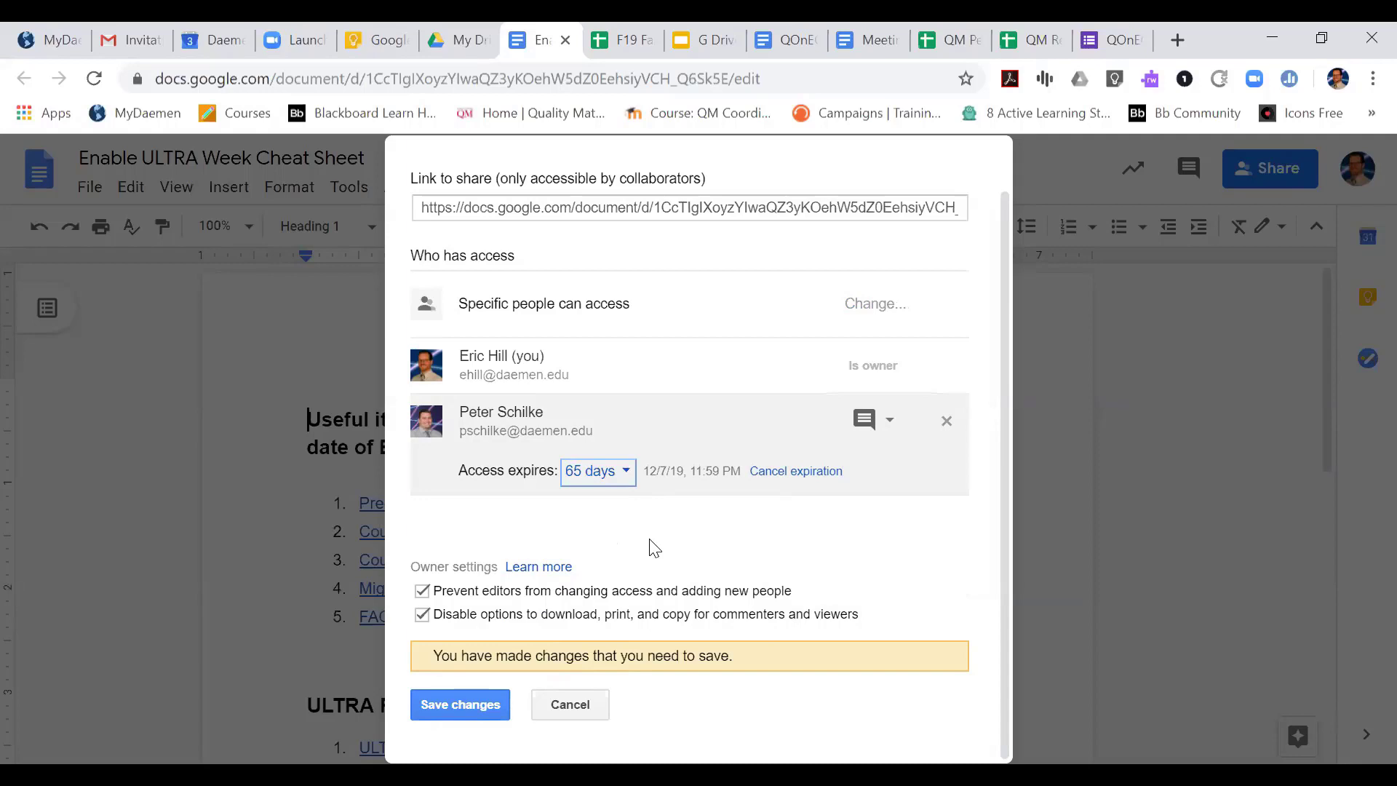
pyautogui.click(443, 704)
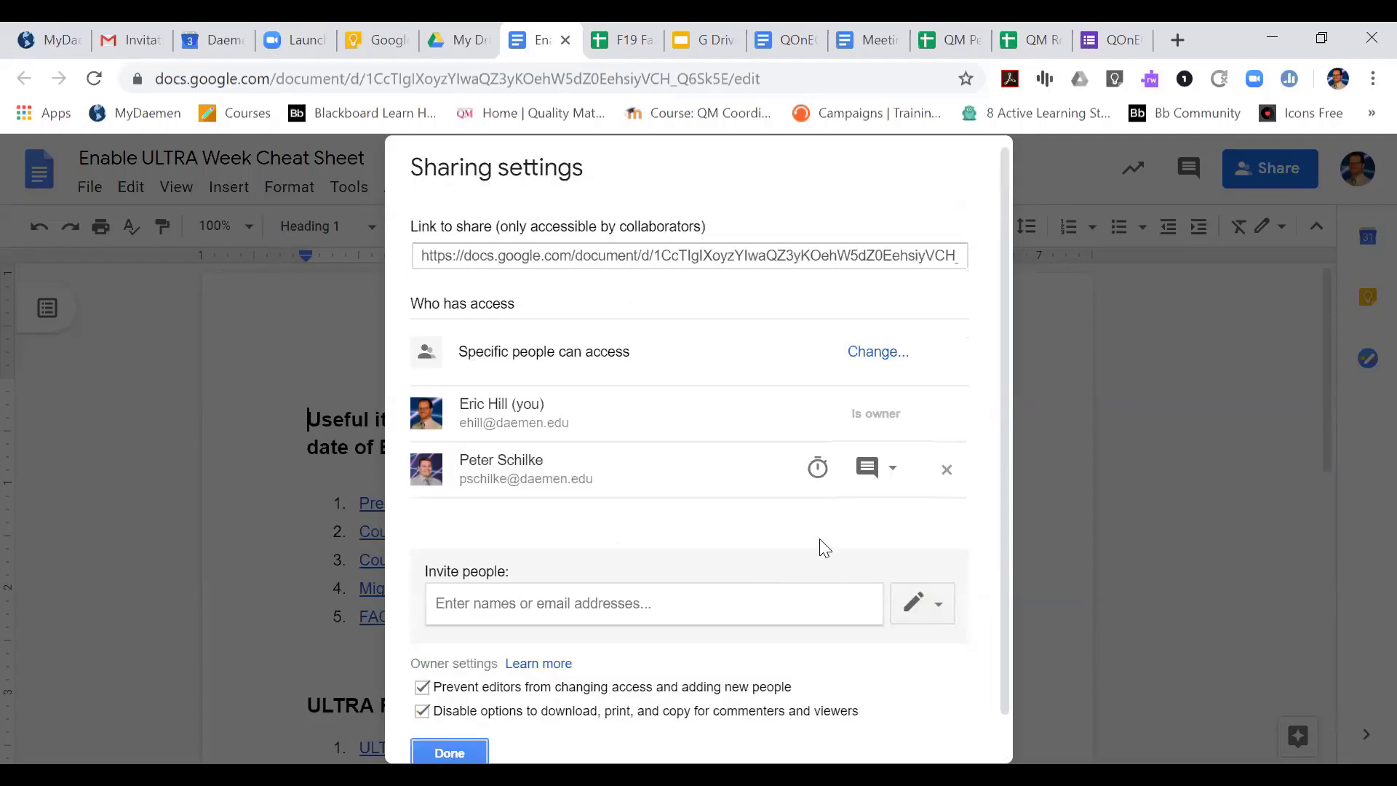
# Change the collaborator's permission to Can edit and save the sharing changes
pyautogui.click(895, 473)
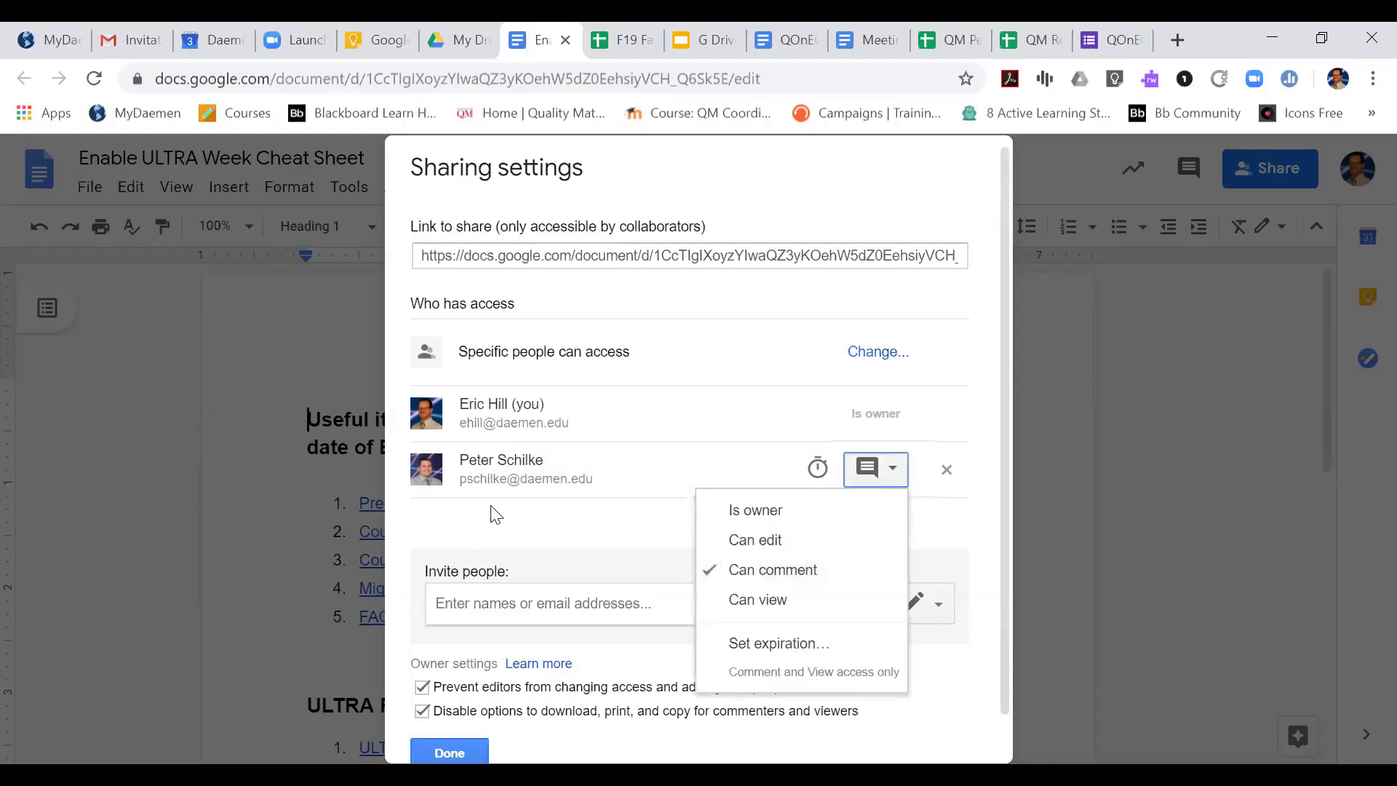
pyautogui.click(525, 524)
pyautogui.click(892, 473)
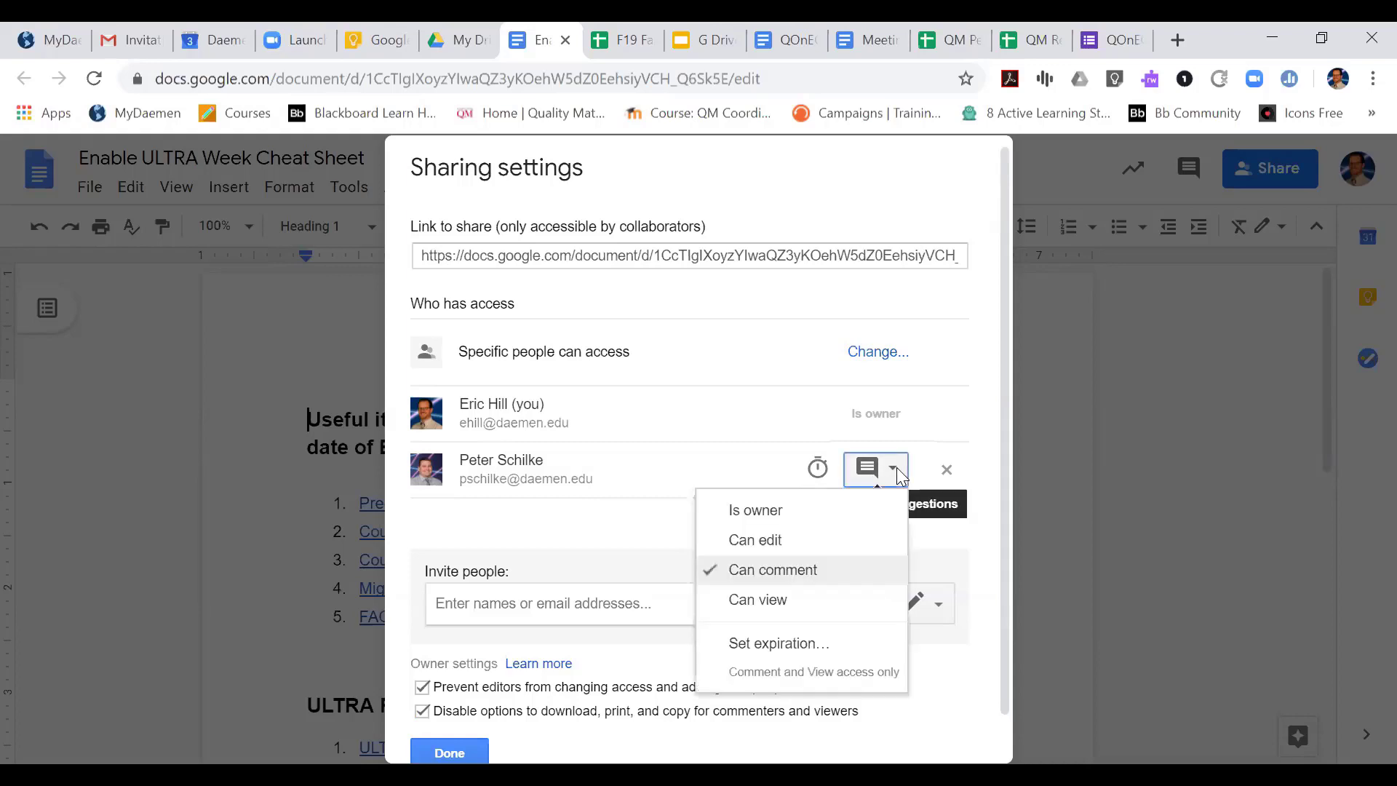
pyautogui.click(816, 544)
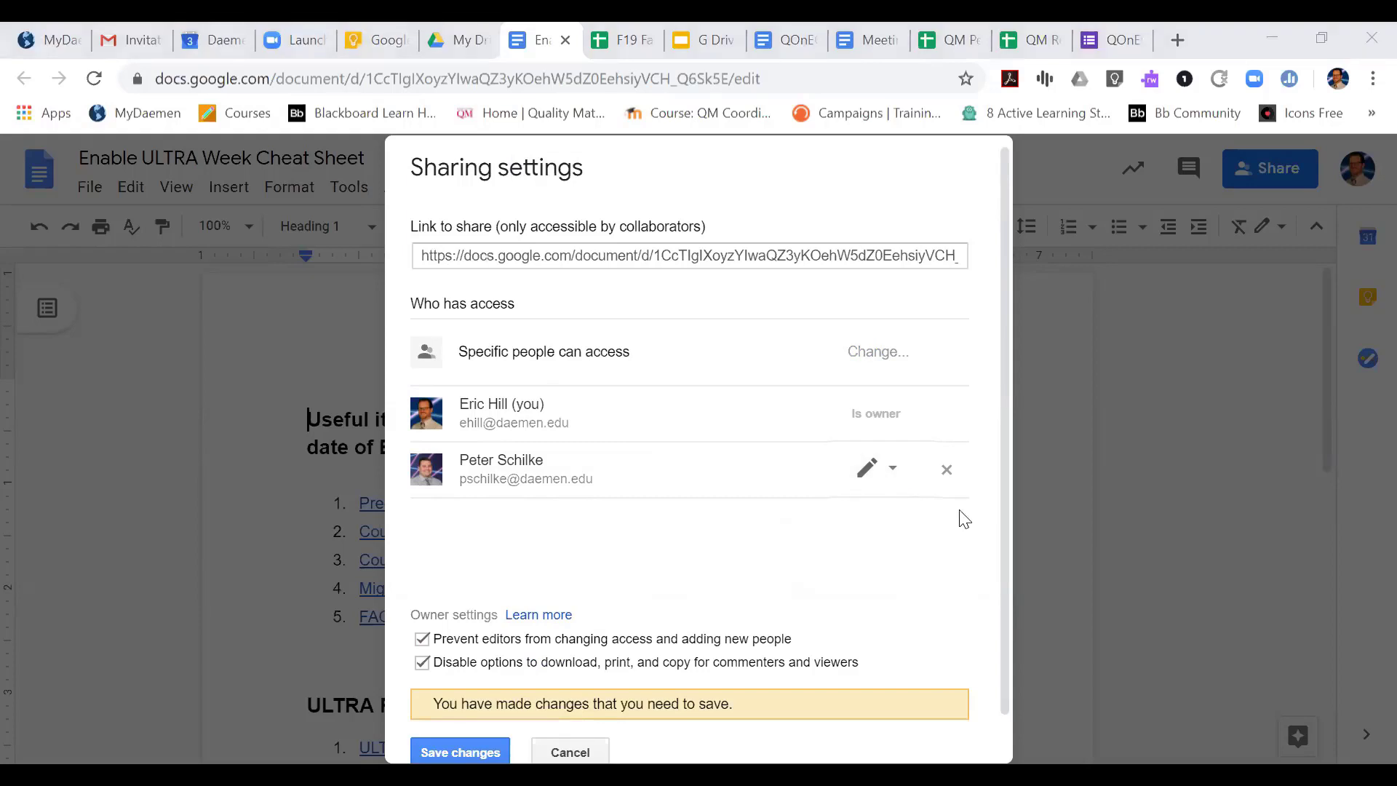
pyautogui.moveTo(1004, 392); pyautogui.dragTo(1004, 438)
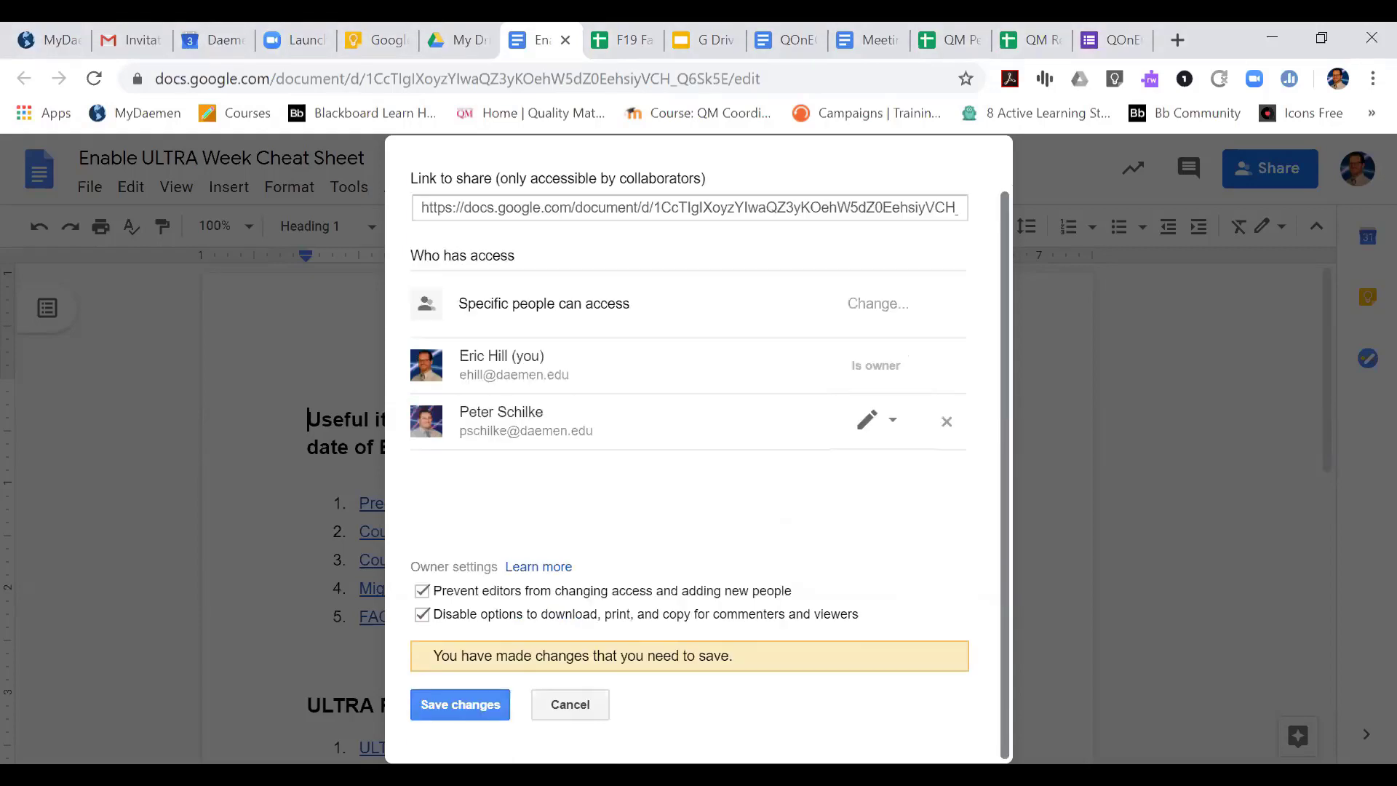
pyautogui.click(473, 704)
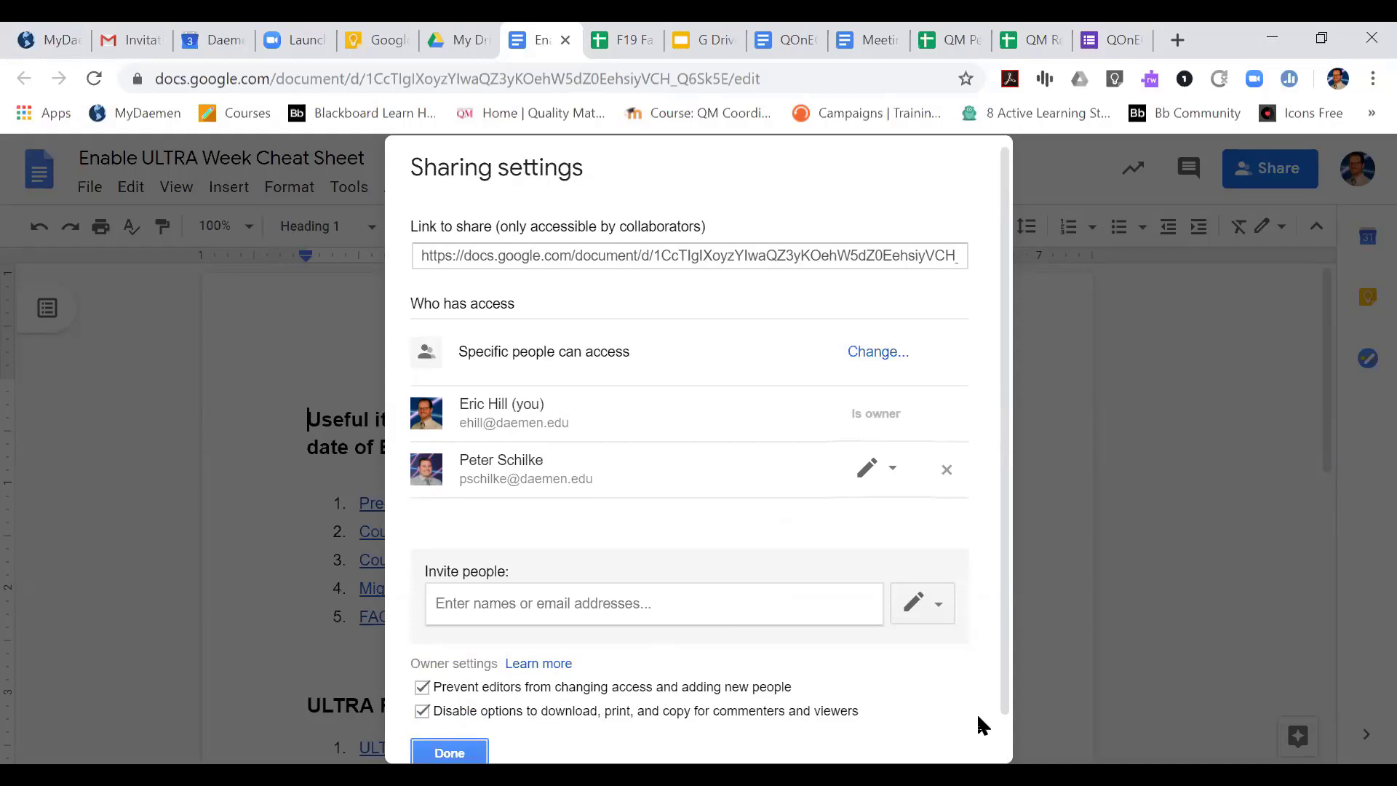
# Set link sharing to On - Anyone at Daemen.edu with the link, with Can view access, and save it
pyautogui.click(872, 357)
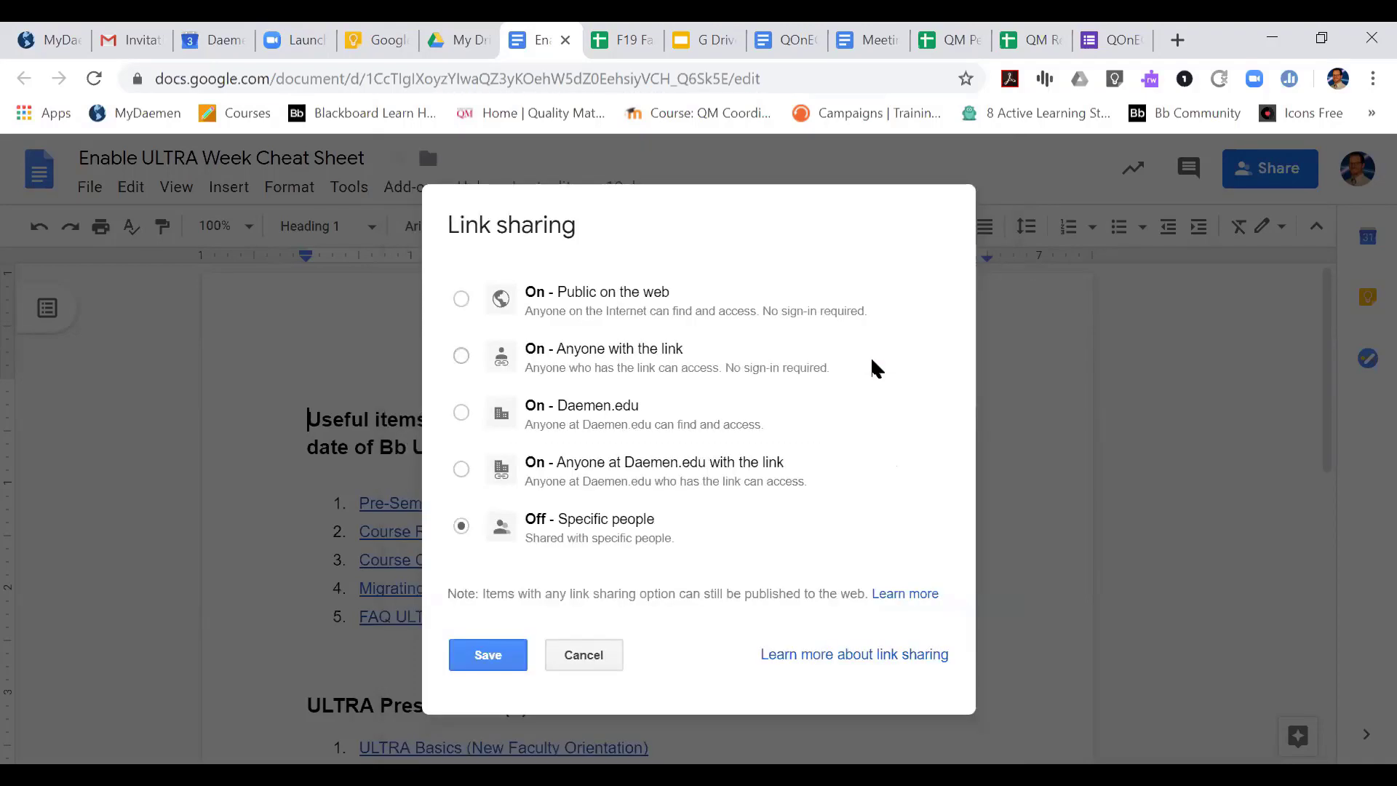
pyautogui.click(461, 469)
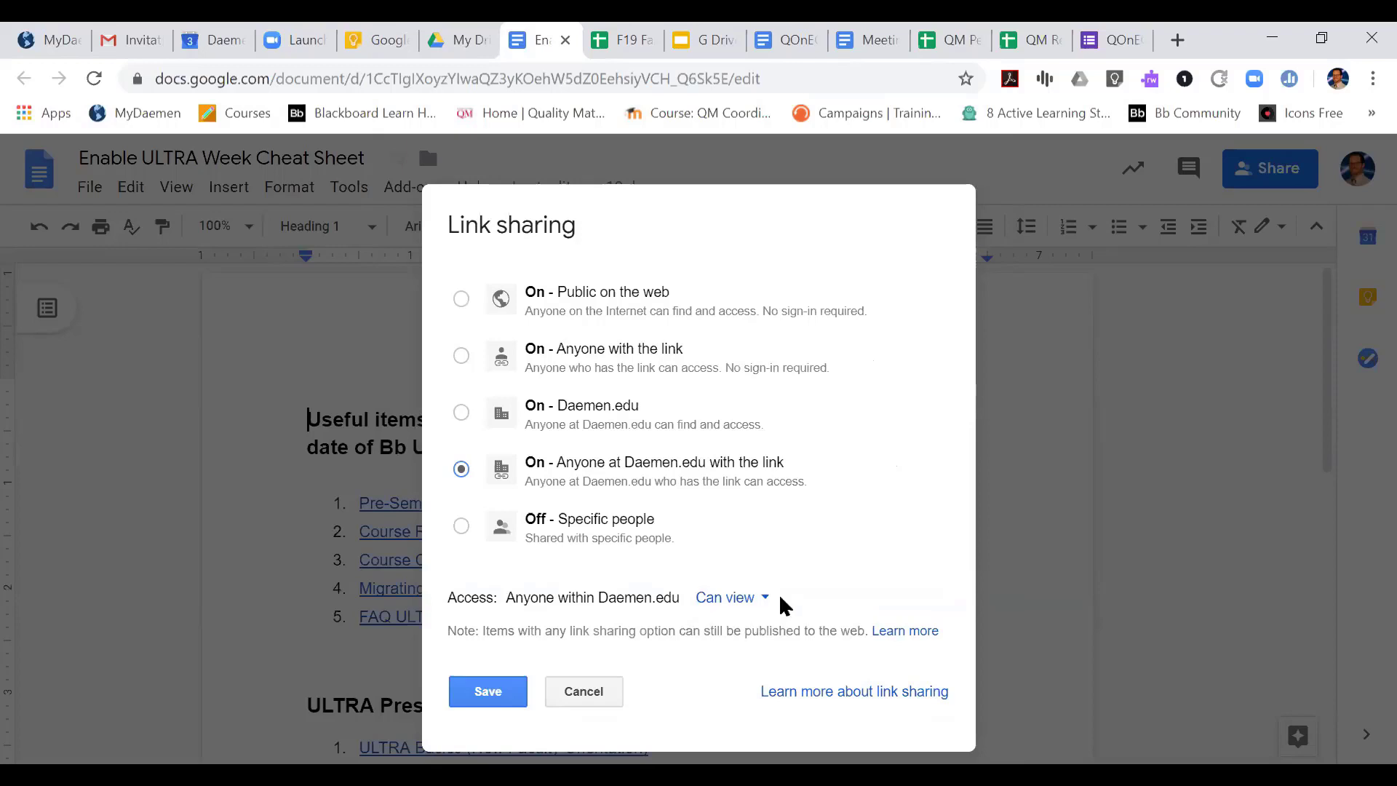
pyautogui.click(760, 608)
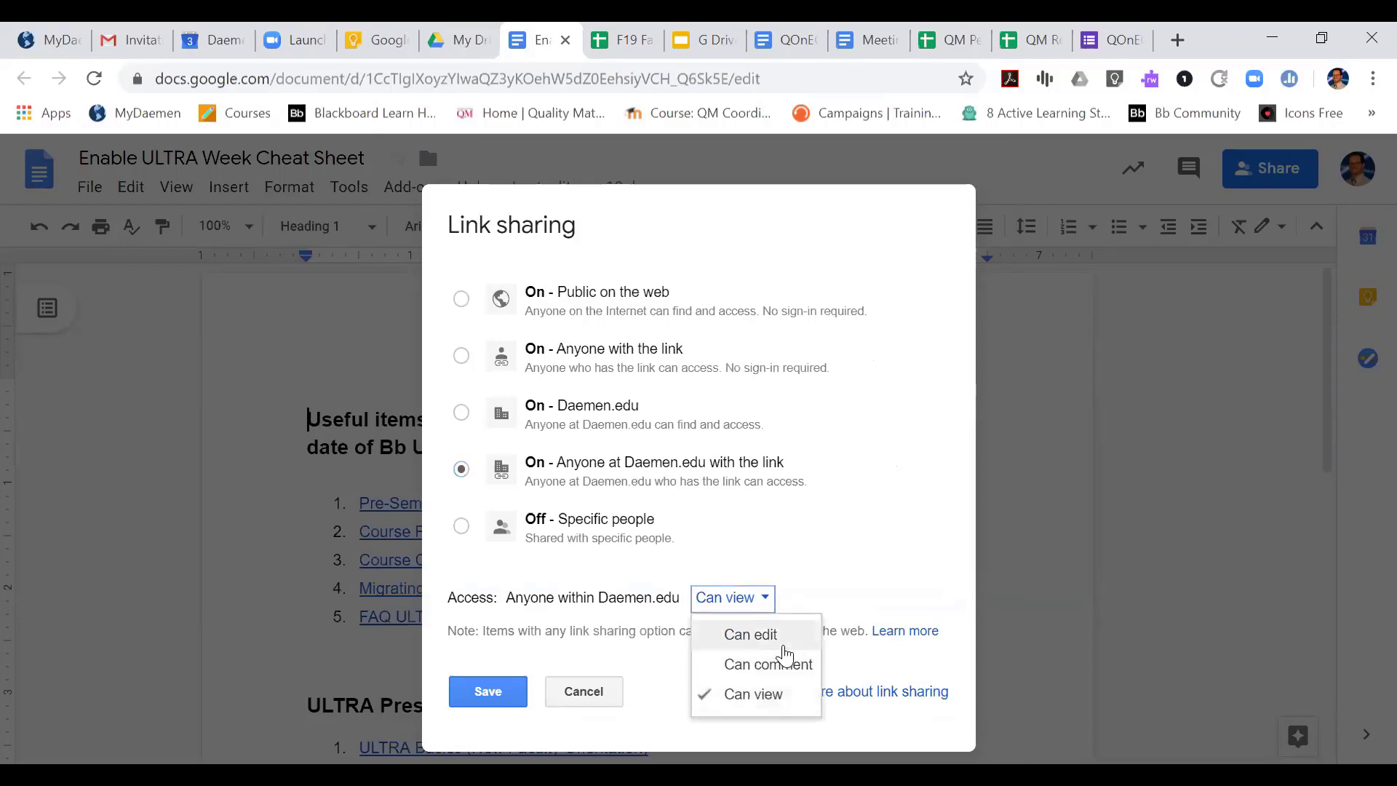
pyautogui.click(770, 708)
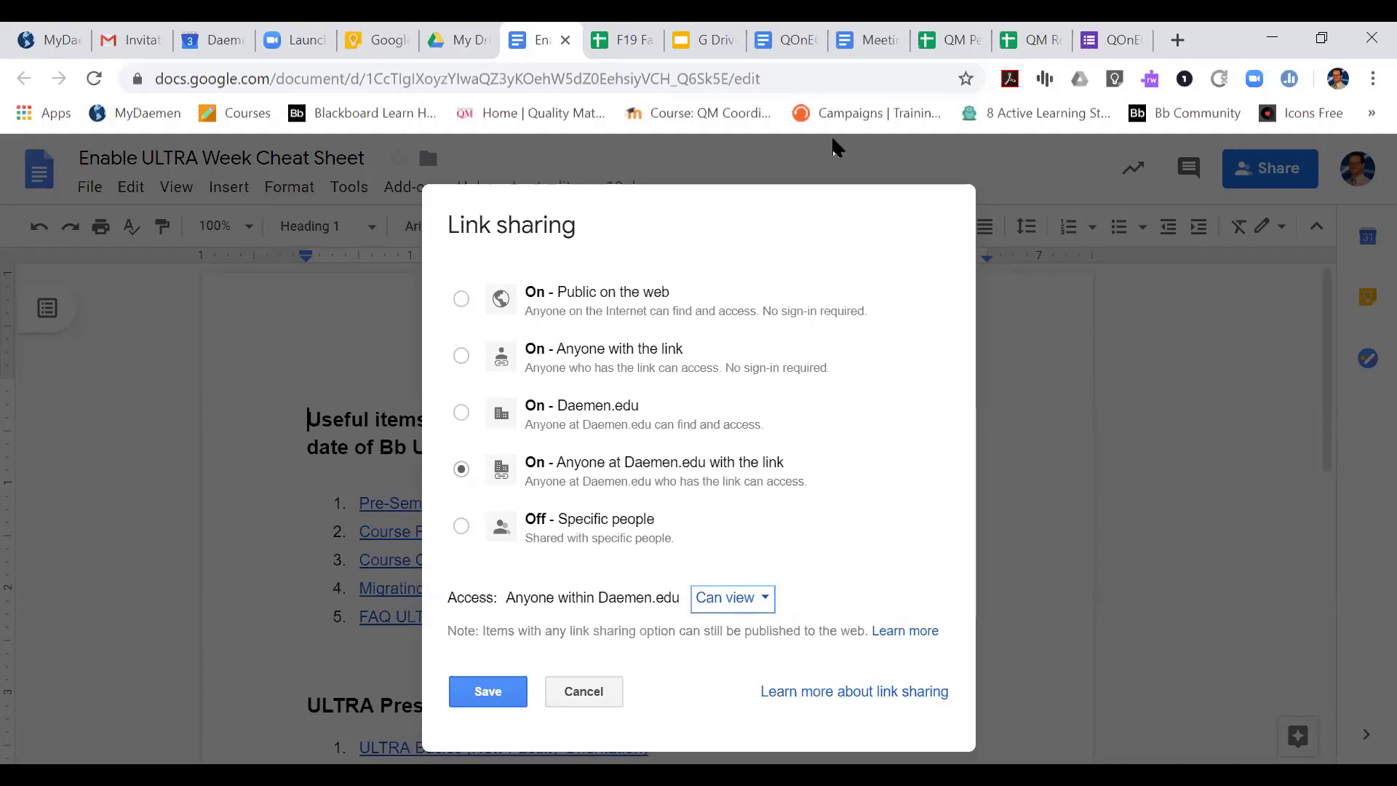
pyautogui.hotkey('ctrl', 'l')
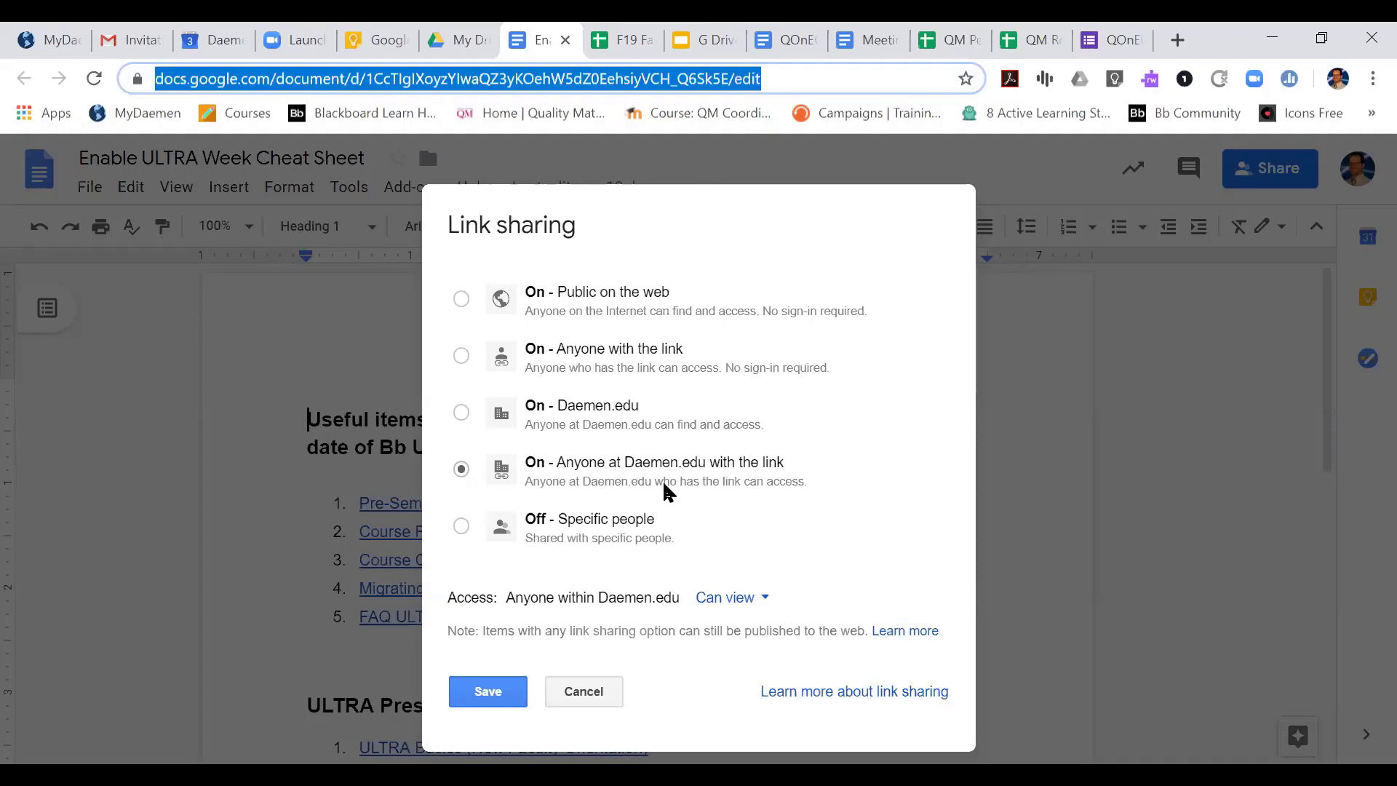
pyautogui.click(463, 528)
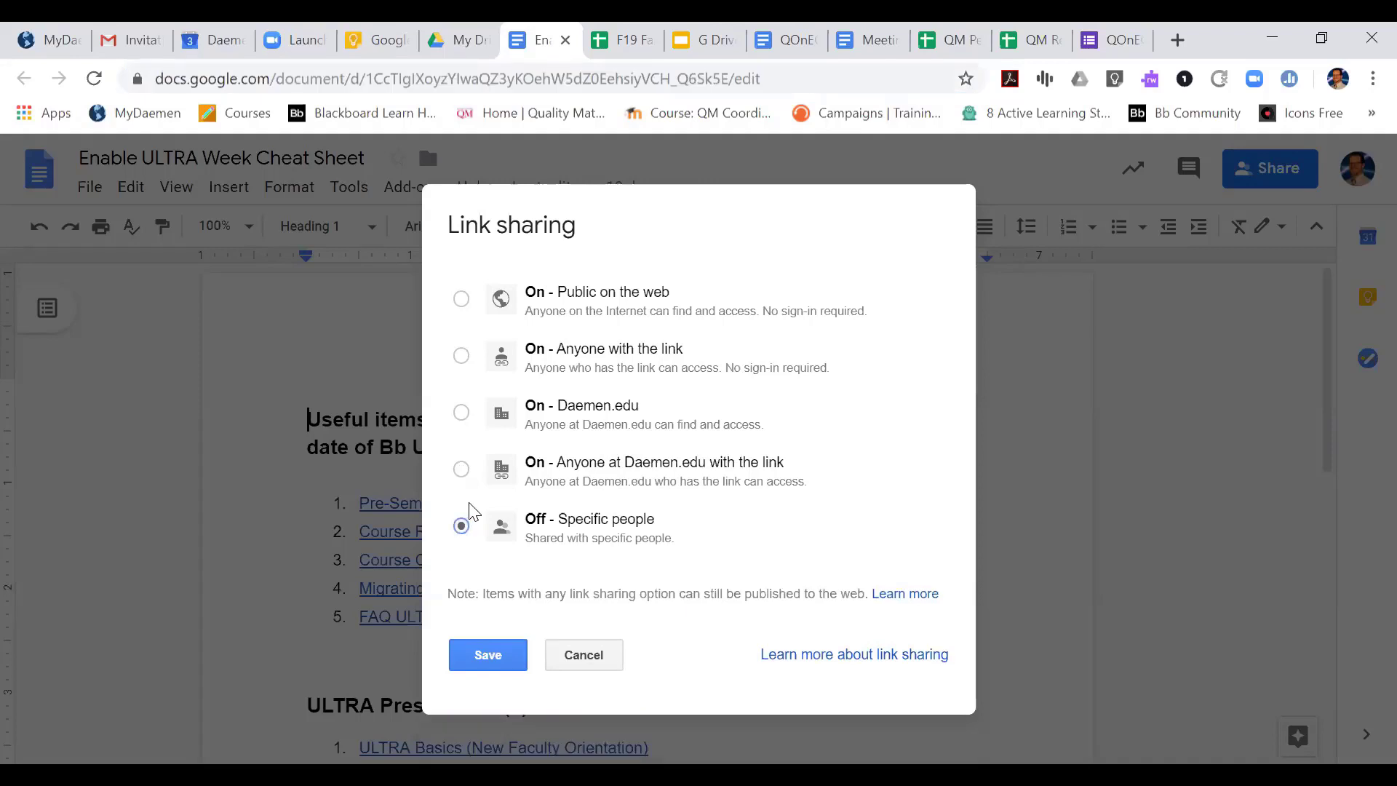
pyautogui.click(462, 472)
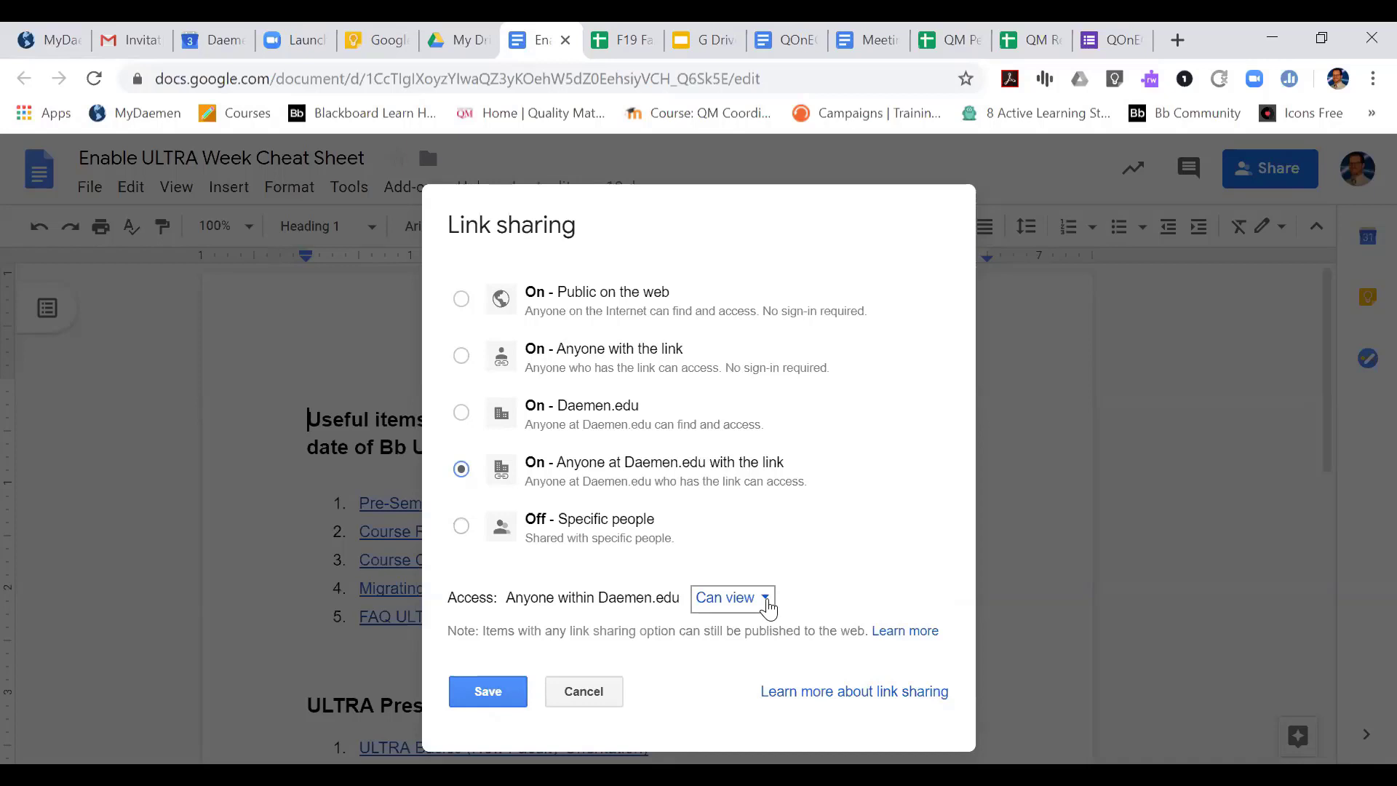
pyautogui.click(488, 694)
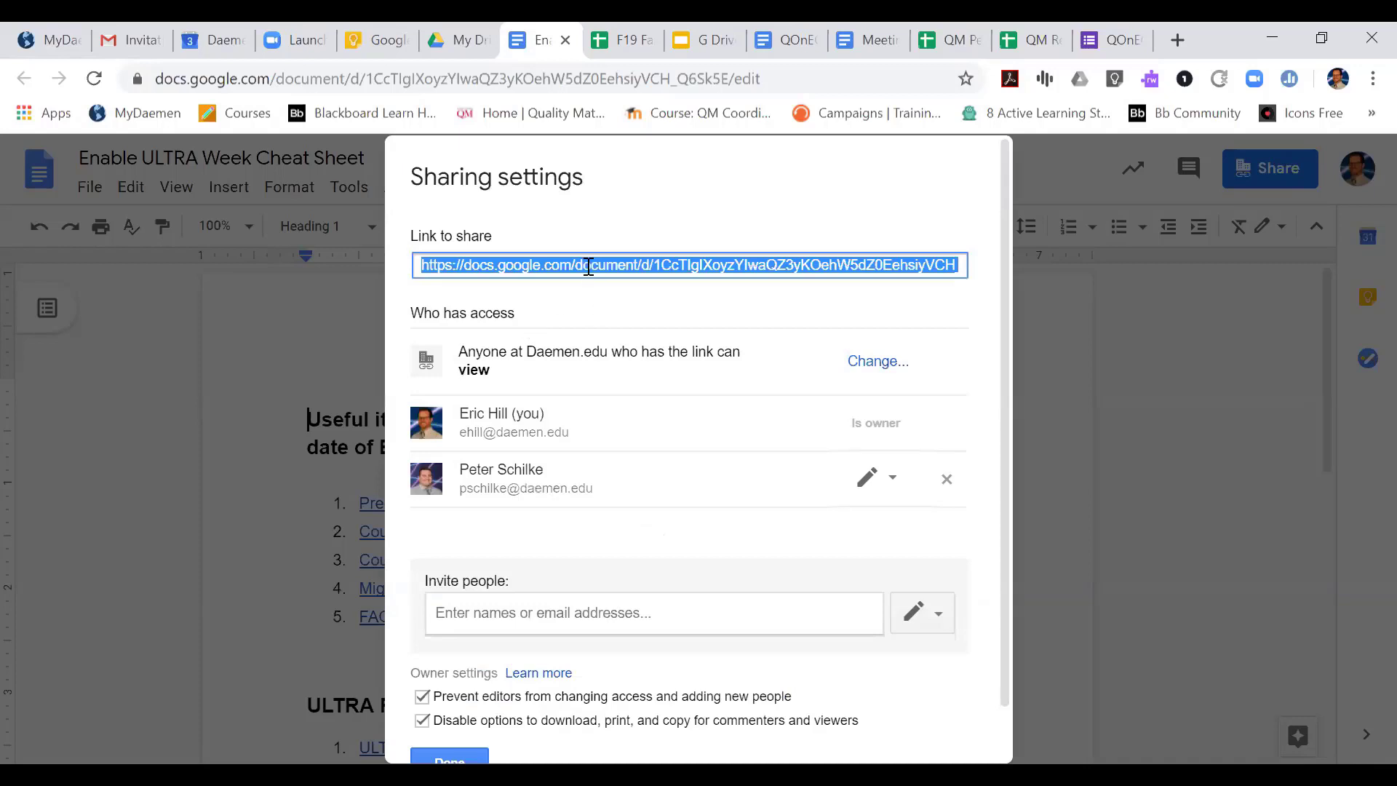
# Copy the document's share link and close the sharing settings
pyautogui.rightClick(589, 267)
pyautogui.click(663, 289)
pyautogui.click(450, 757)
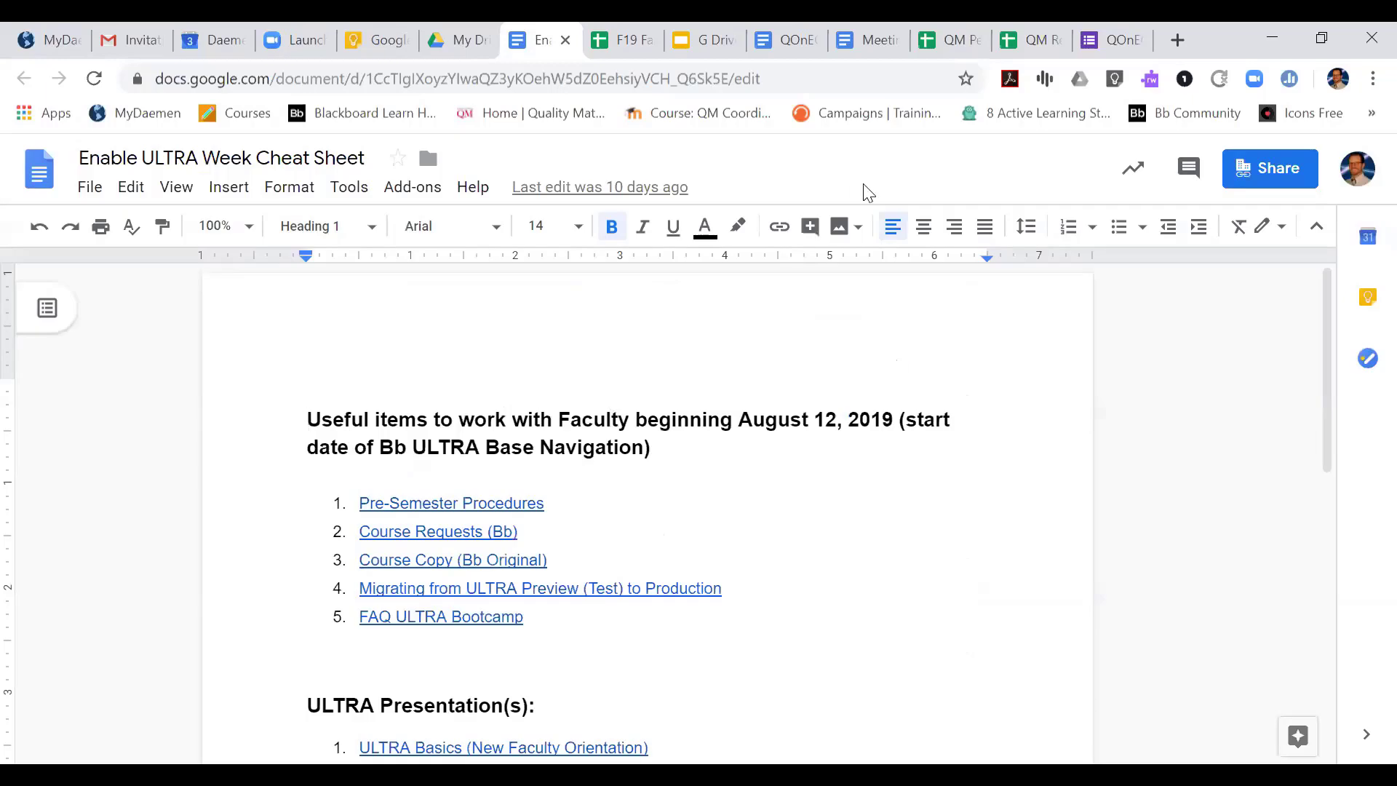
# Switch to the G Drive Sharing presentation in Google Slides and present it from the Share Settings - Basic slide
pyautogui.click(677, 37)
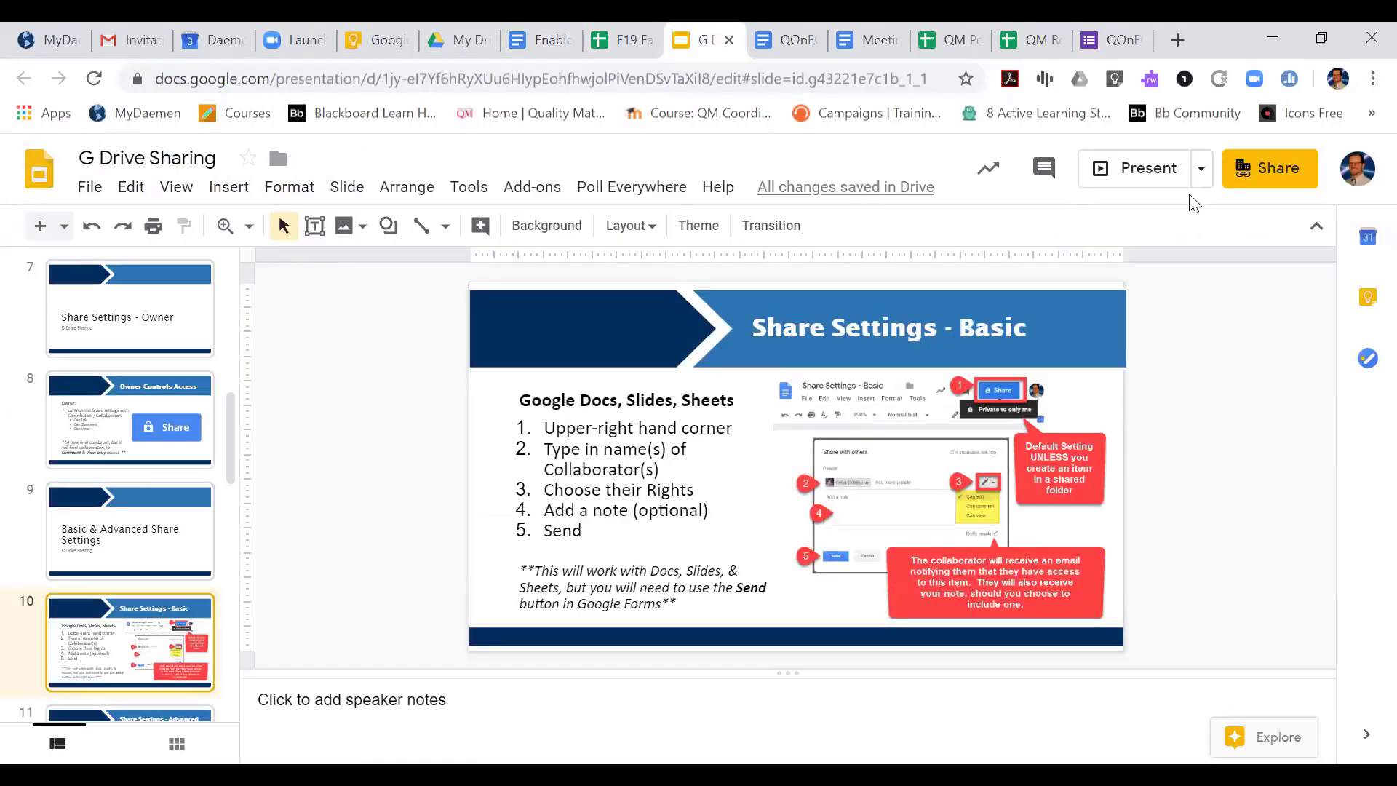
pyautogui.click(1146, 173)
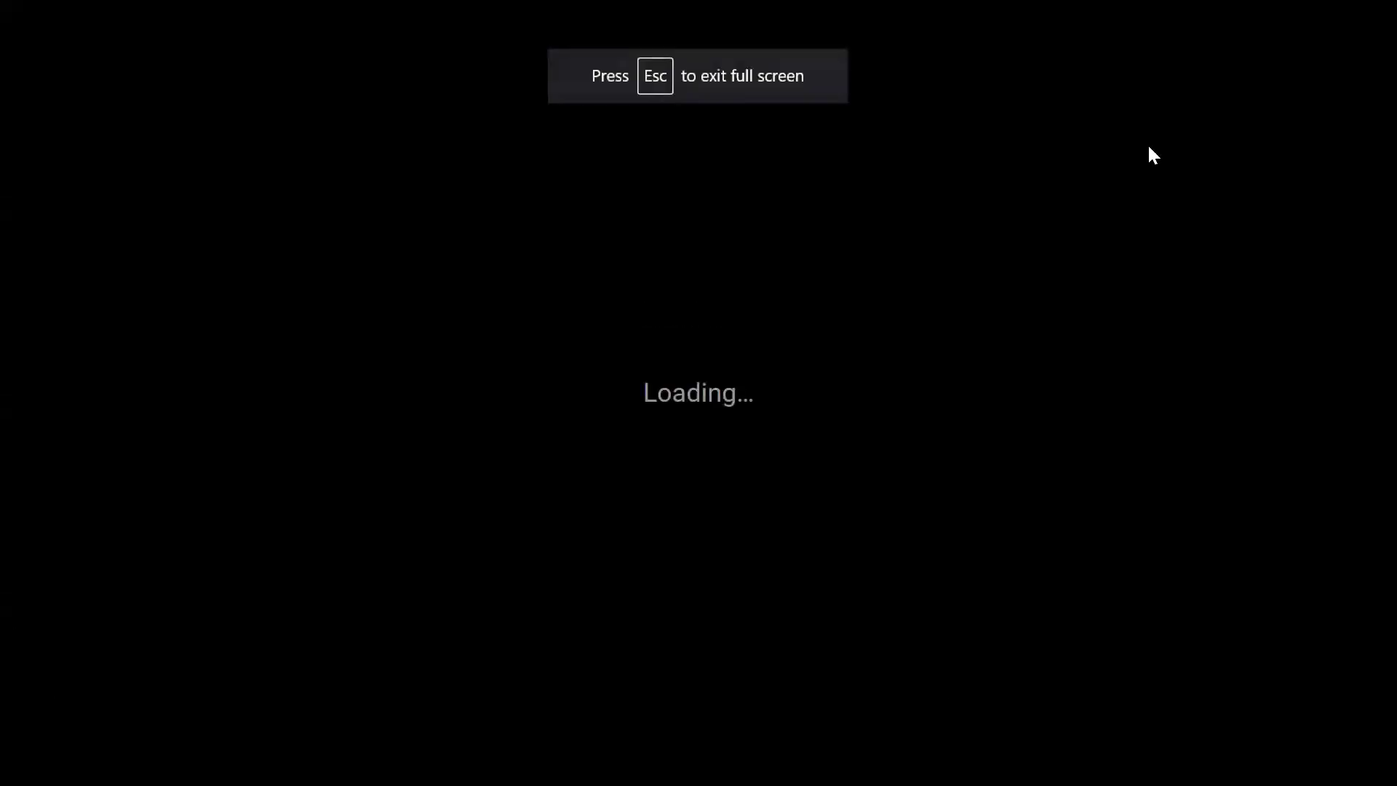